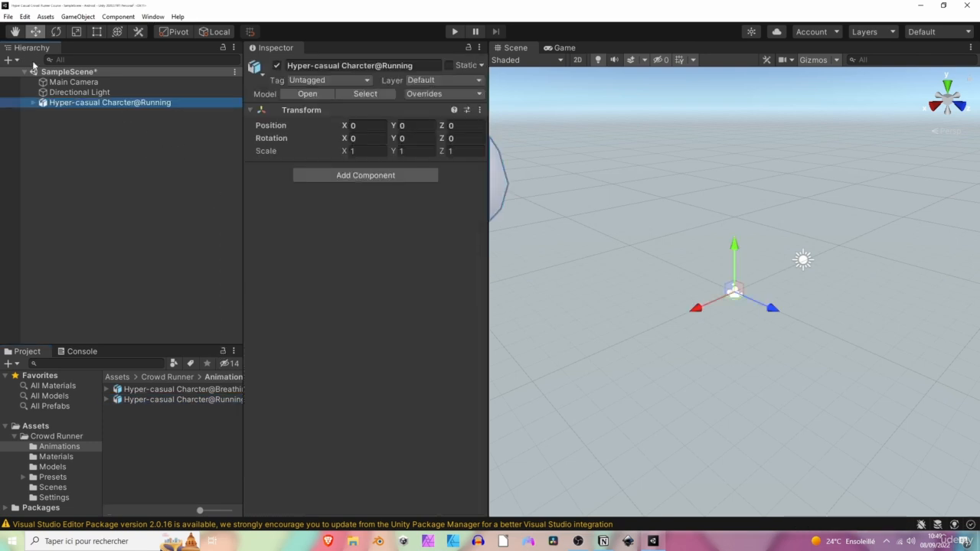
# Add a default 3D capsule to the scene as a size reference and frame it in the scene view.
pyautogui.moveTo(635, 246); pyautogui.dragTo(879, 255, button='middle')
pyautogui.moveTo(849, 291); pyautogui.dragTo(738, 289, button='middle')
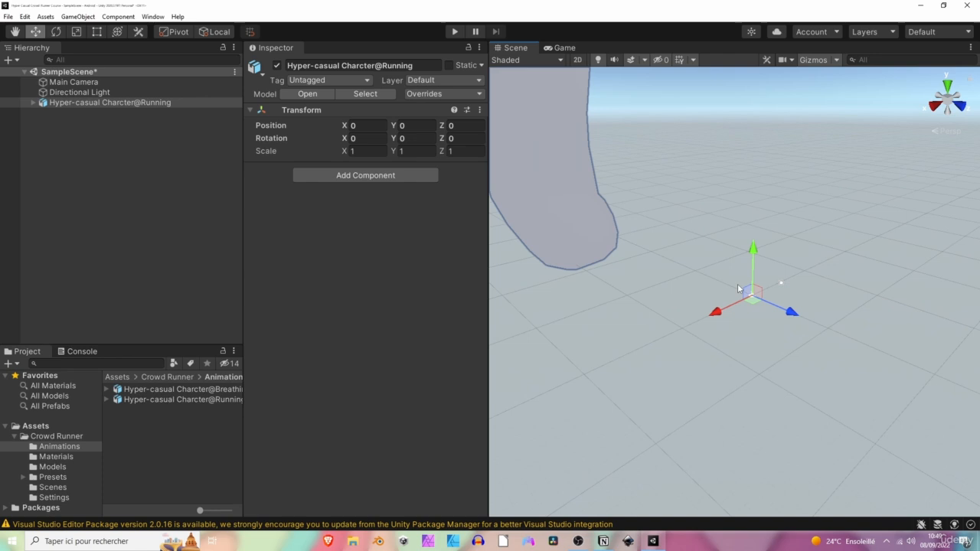
pyautogui.click(146, 170)
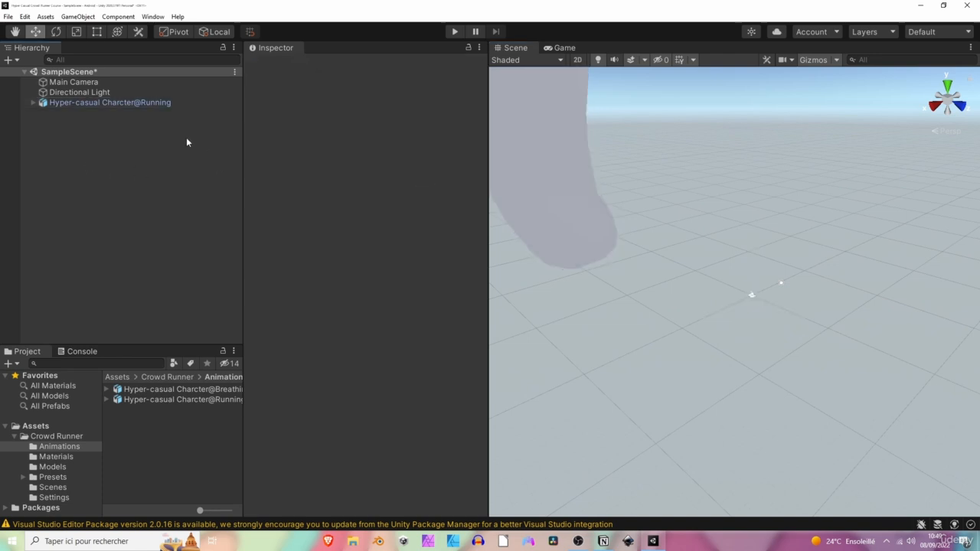
pyautogui.rightClick(160, 125)
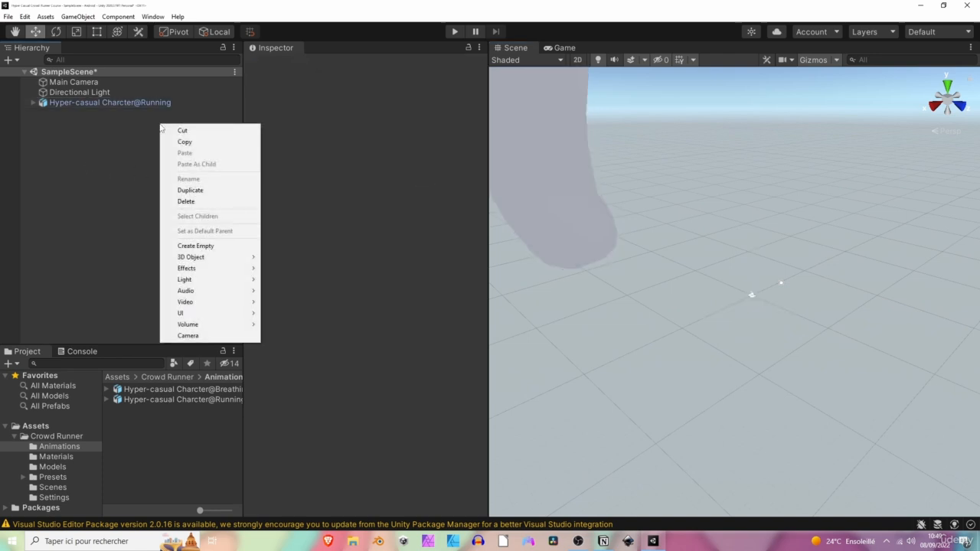
pyautogui.moveTo(228, 263)
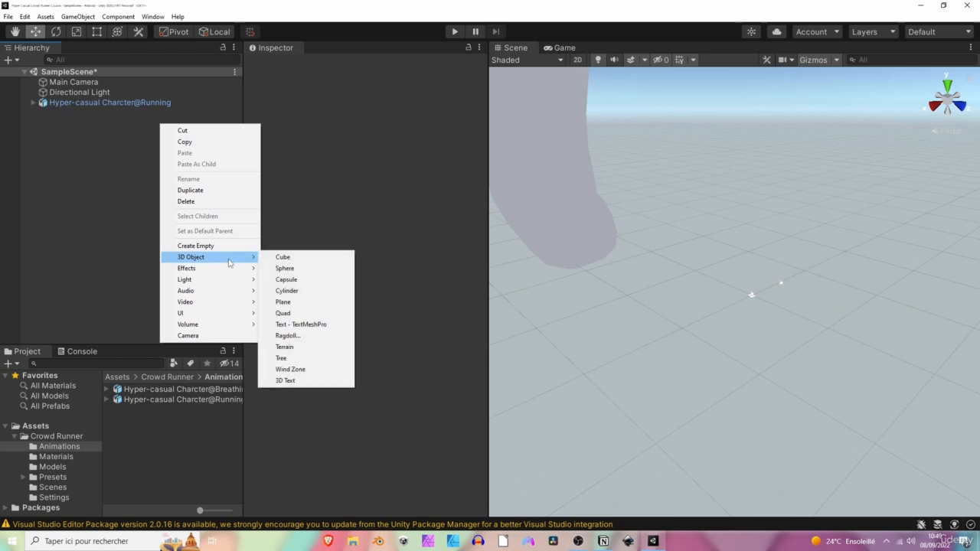
pyautogui.click(288, 280)
pyautogui.press('Return')
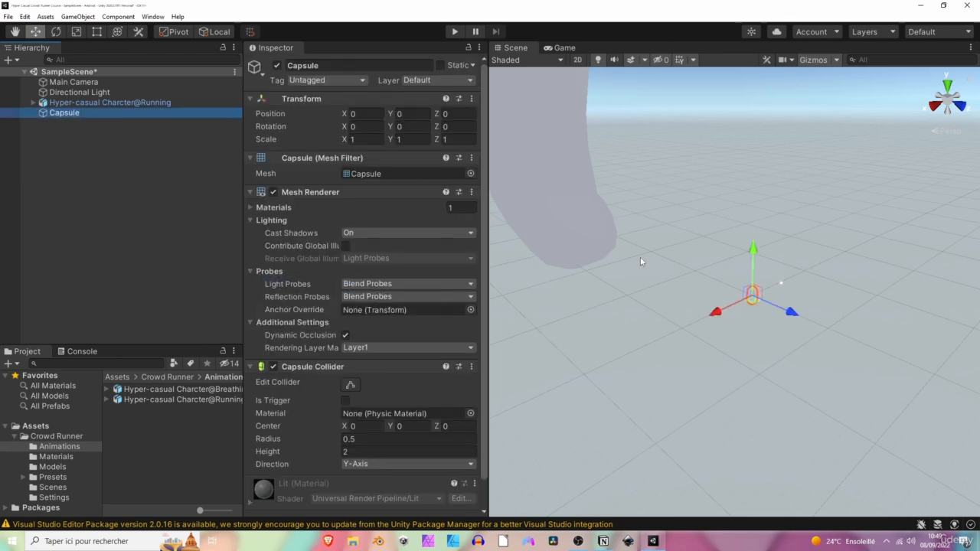
pyautogui.scroll(1, 752, 293)
pyautogui.press('f')
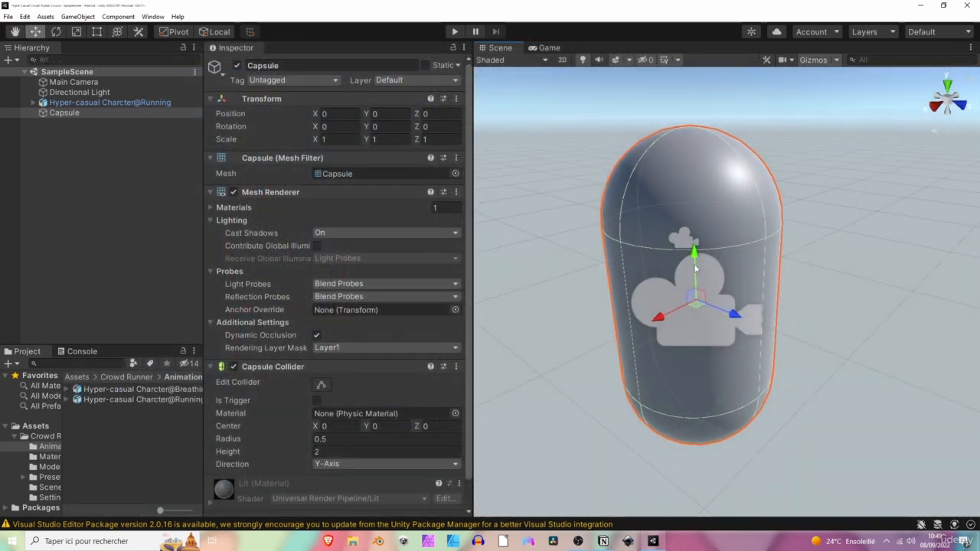
# Set the scale of Hyper-casual Charcter@Running to 0.01 on the X, Y and Z axes.
pyautogui.moveTo(683, 257); pyautogui.dragTo(746, 206, button='right')
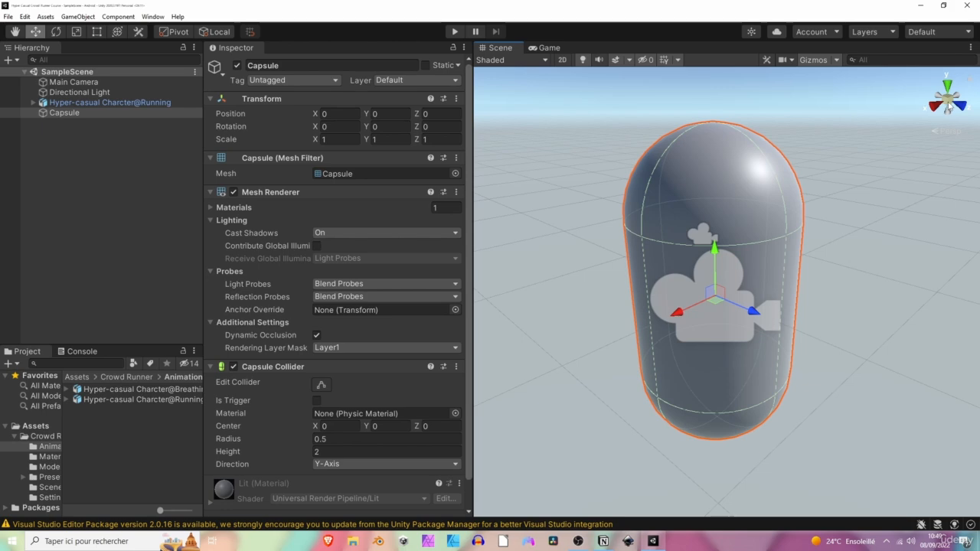
pyautogui.click(949, 105)
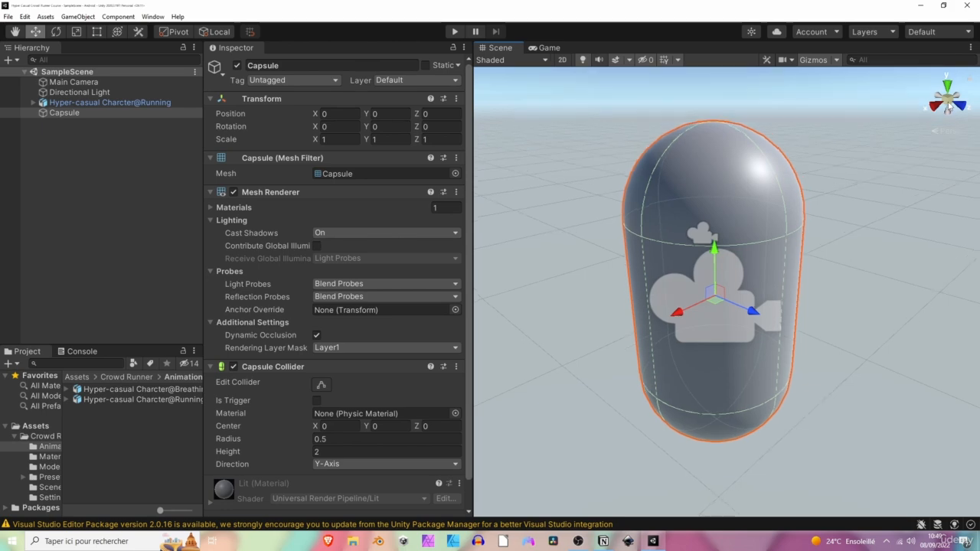
pyautogui.moveTo(853, 233); pyautogui.dragTo(743, 178, button='right')
pyautogui.scroll(-8, 655, 251)
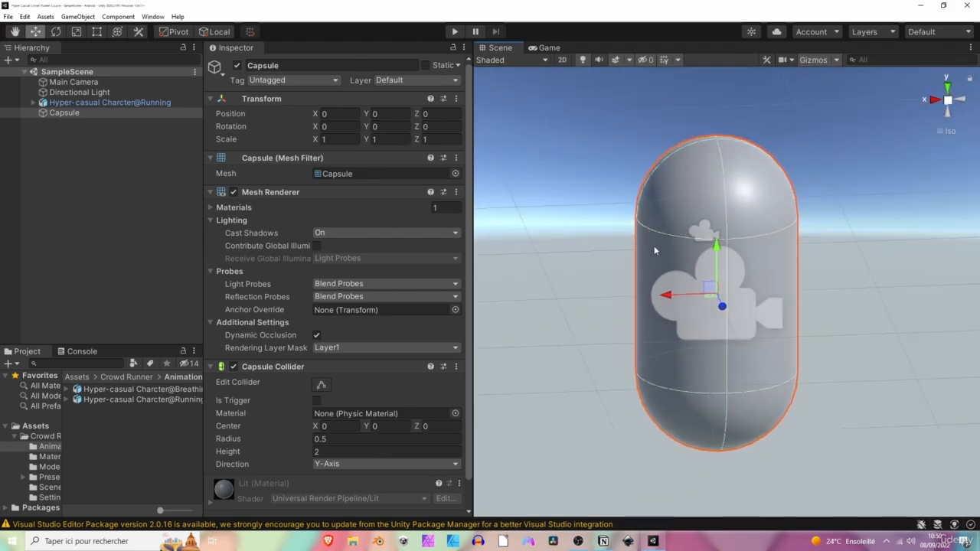
pyautogui.click(114, 102)
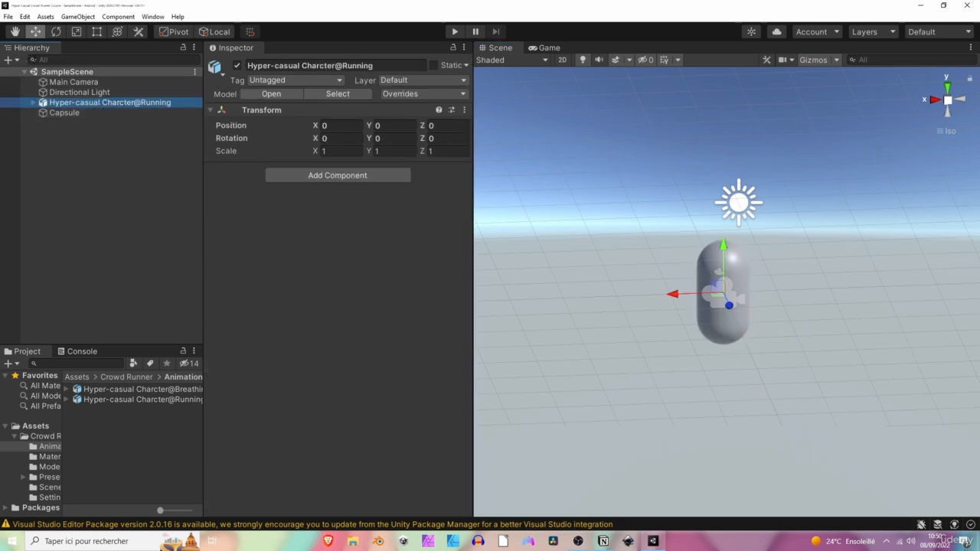
pyautogui.click(329, 151)
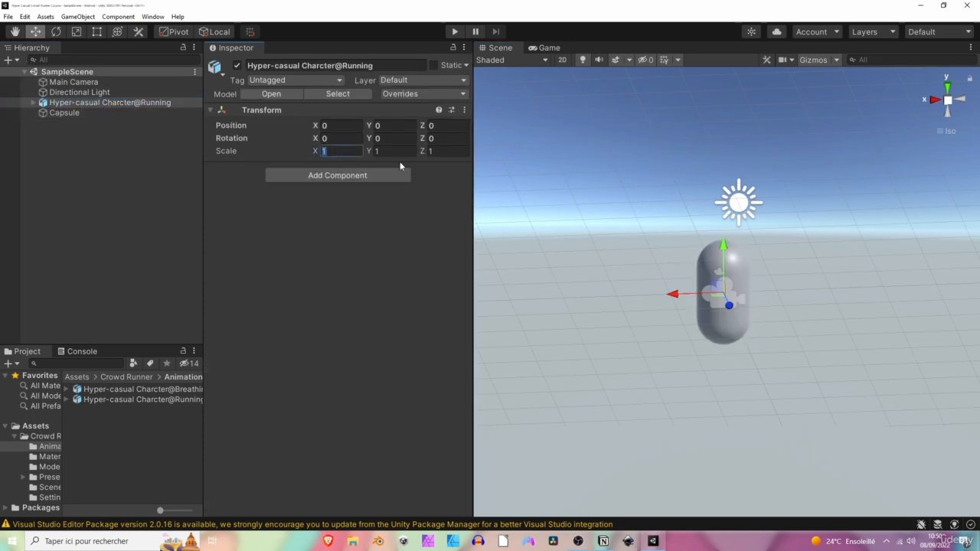
pyautogui.write('0.01')
pyautogui.press('Tab')
pyautogui.write('.01')
pyautogui.press('Tab')
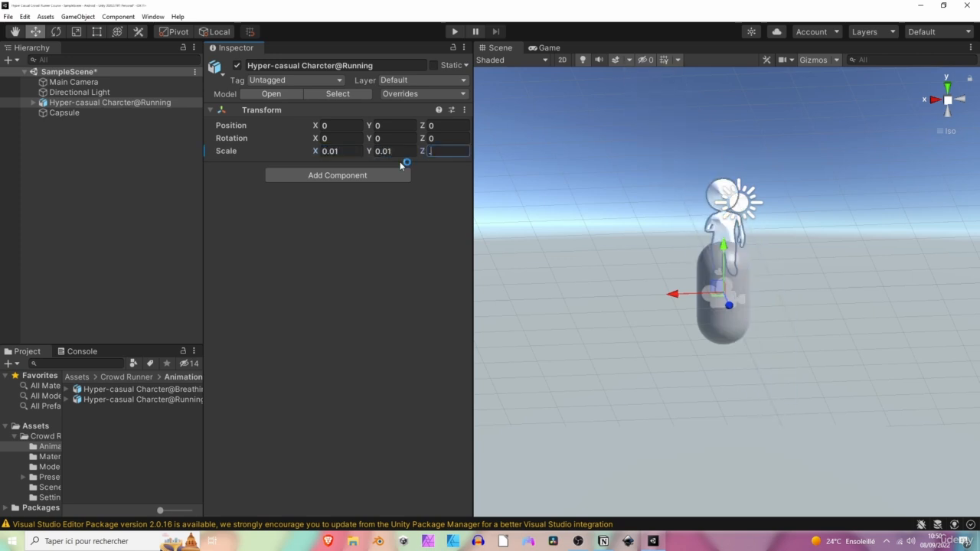
pyautogui.write('0.01')
# Compare the character's size with the reference capsule from several angles, and delete the capsule.
pyautogui.moveTo(598, 235); pyautogui.dragTo(800, 267, button='right')
pyautogui.scroll(7, 728, 217)
pyautogui.scroll(-4, 840, 295)
pyautogui.moveTo(800, 267); pyautogui.dragTo(613, 253, button='right')
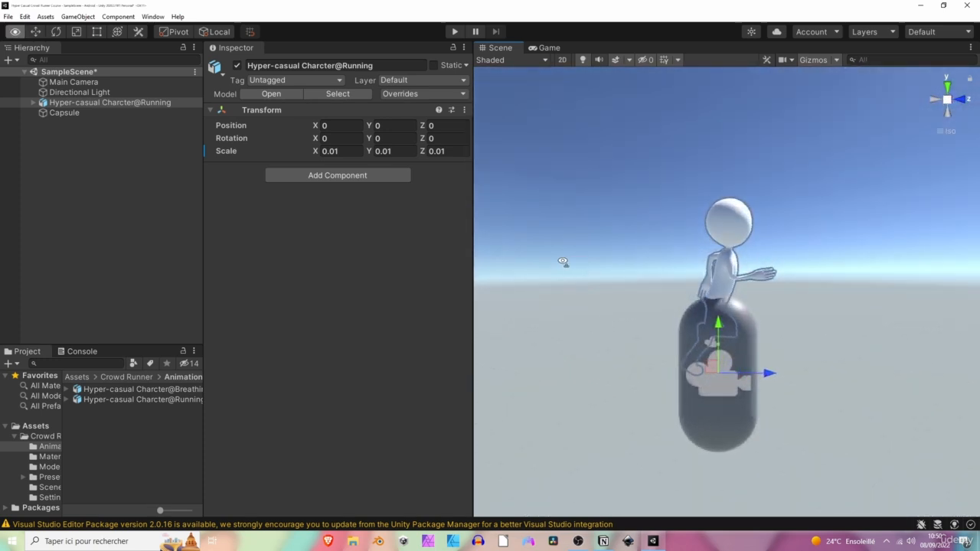
pyautogui.moveTo(564, 263); pyautogui.dragTo(589, 266, button='right')
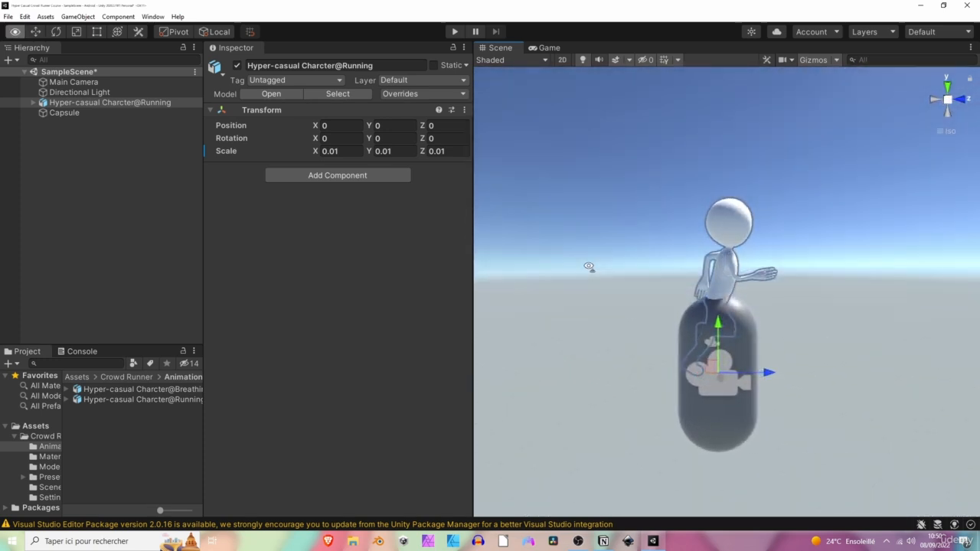
pyautogui.click(65, 114)
pyautogui.press('Delete')
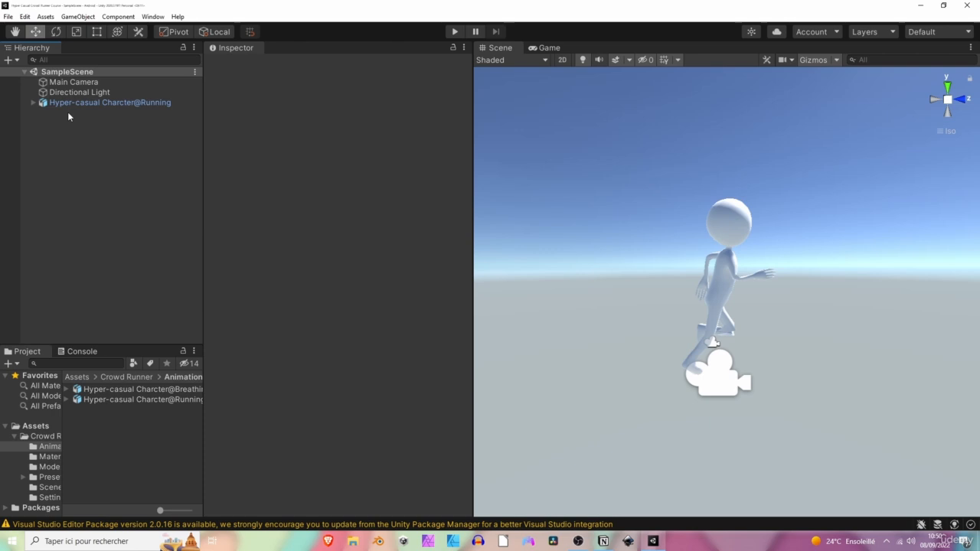
# Hide the Main Camera and Directional Light in the scene view and disable picking for both.
pyautogui.moveTo(840, 263); pyautogui.dragTo(693, 252, button='right')
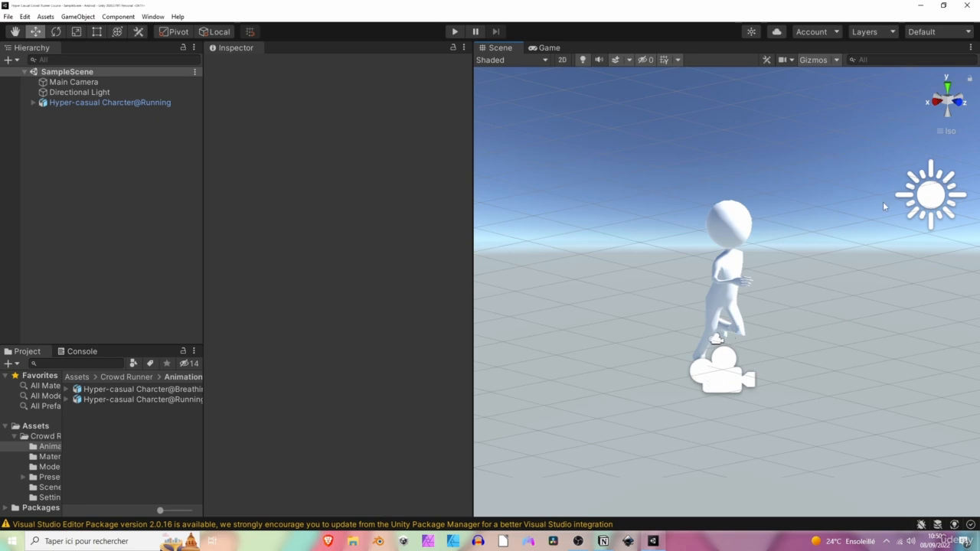
pyautogui.moveTo(886, 208); pyautogui.dragTo(808, 230, button='middle')
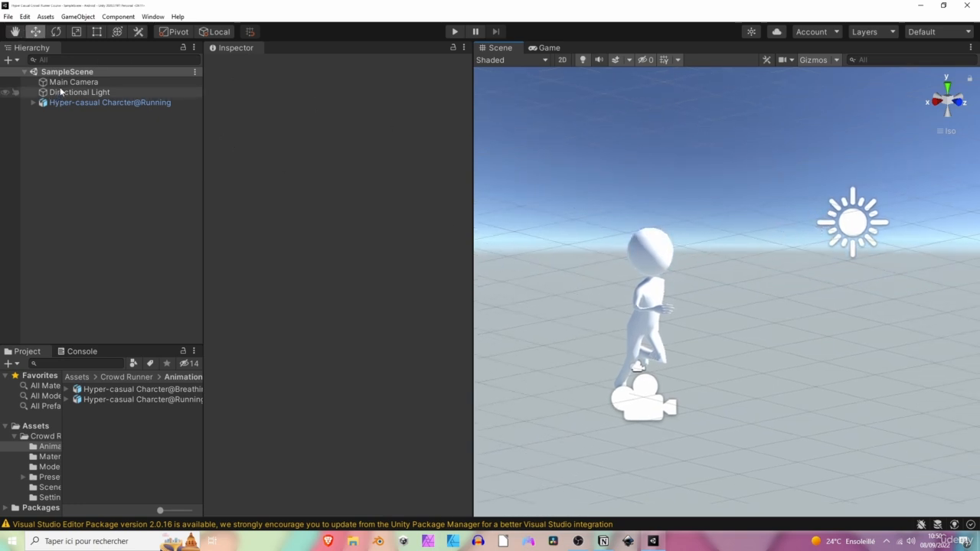
pyautogui.click(6, 82)
pyautogui.click(6, 92)
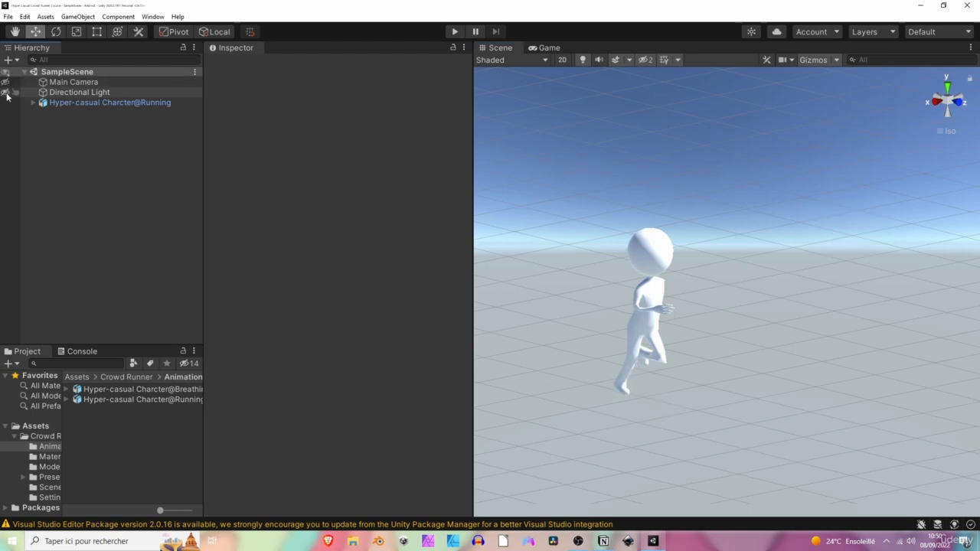
pyautogui.click(15, 92)
pyautogui.click(70, 82)
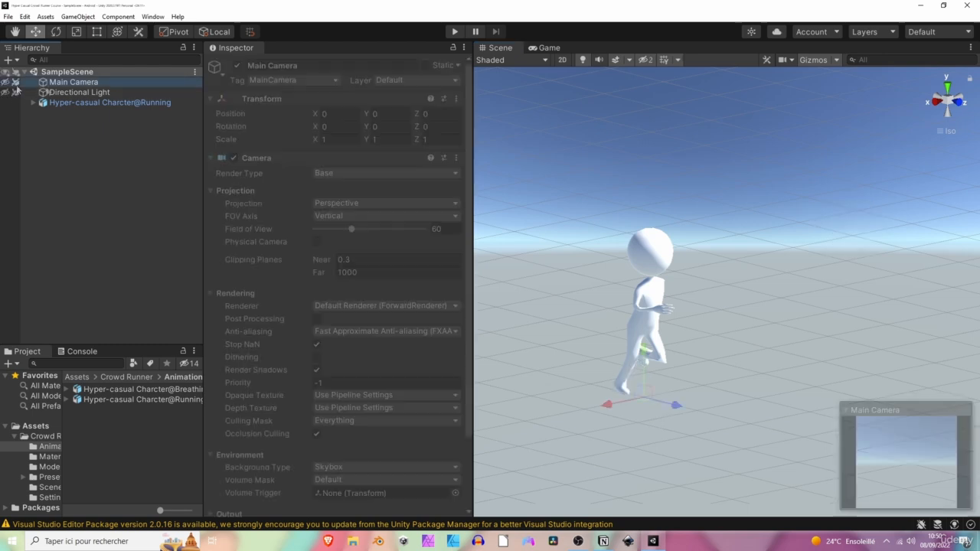
pyautogui.click(77, 115)
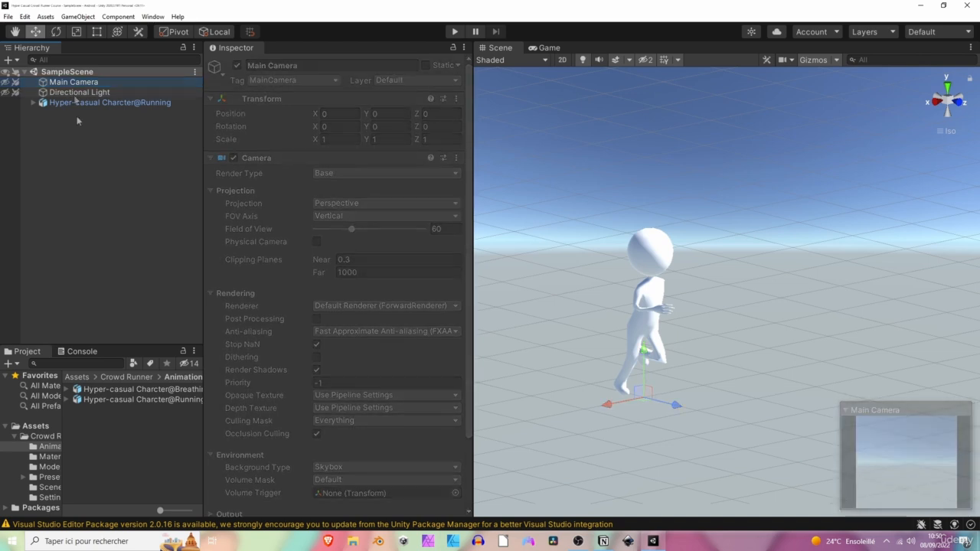
# Unpack the Hyper-casual Charcter@Running prefab instance in the scene.
pyautogui.click(136, 107)
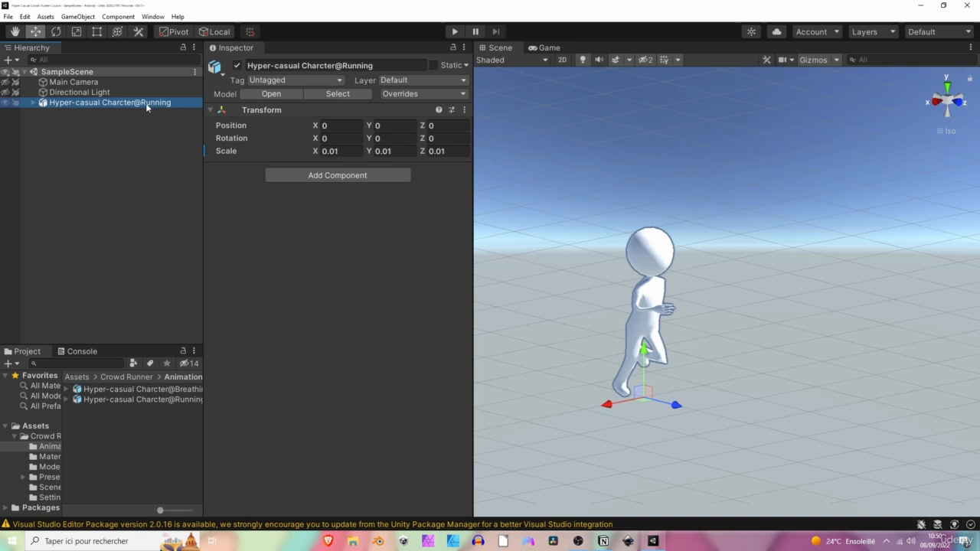
pyautogui.rightClick(147, 106)
pyautogui.moveTo(197, 227)
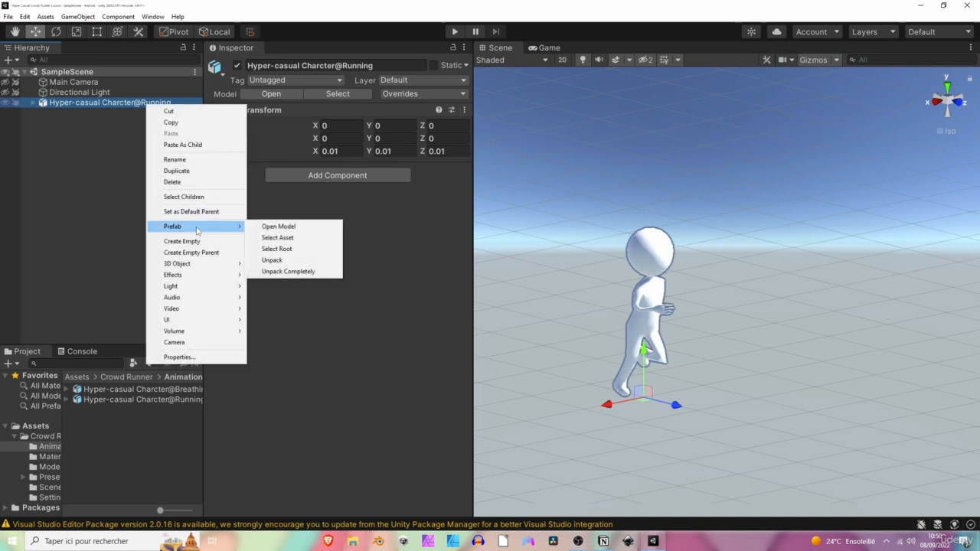
pyautogui.click(278, 259)
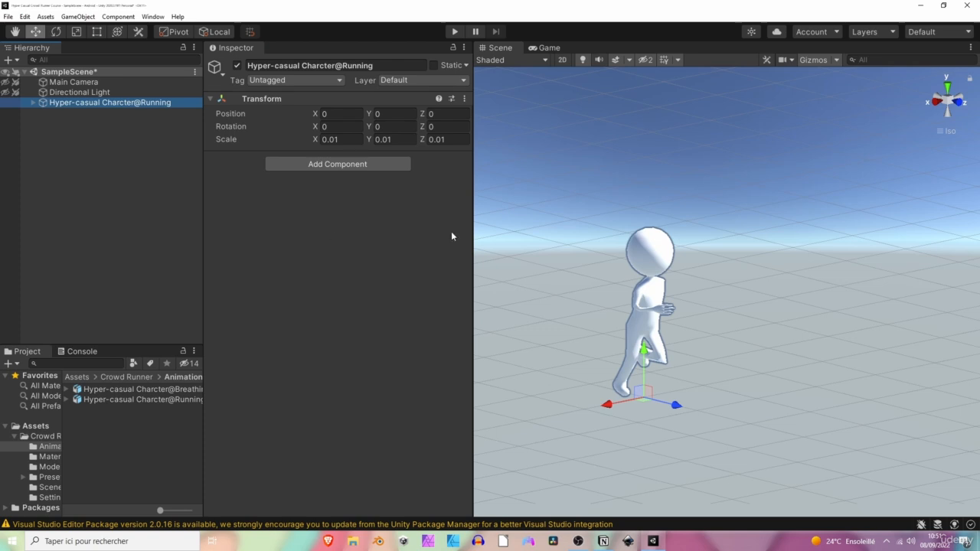
# Rename the unpacked character object as Runner and save the scene.
pyautogui.keyDown('alt'); pyautogui.moveTo(651, 222); pyautogui.dragTo(833, 259); pyautogui.keyUp('alt')
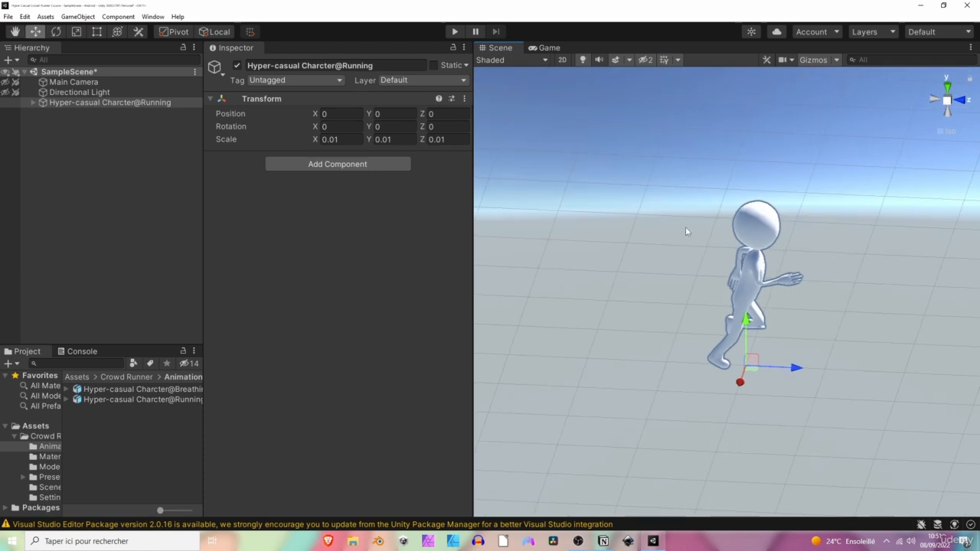
pyautogui.click(166, 105)
pyautogui.press('F2')
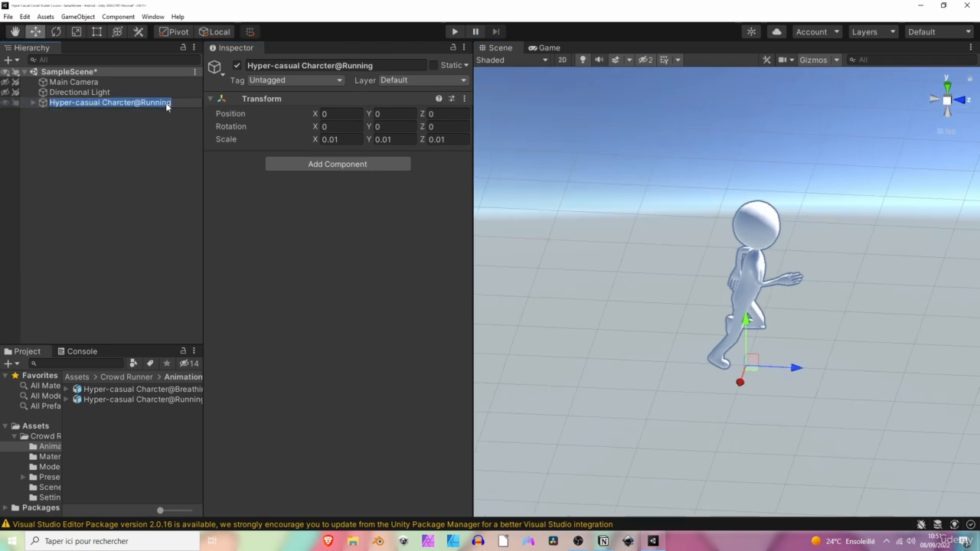
pyautogui.write('Runner')
pyautogui.press('Return')
pyautogui.hotkey('ctrl', 's')
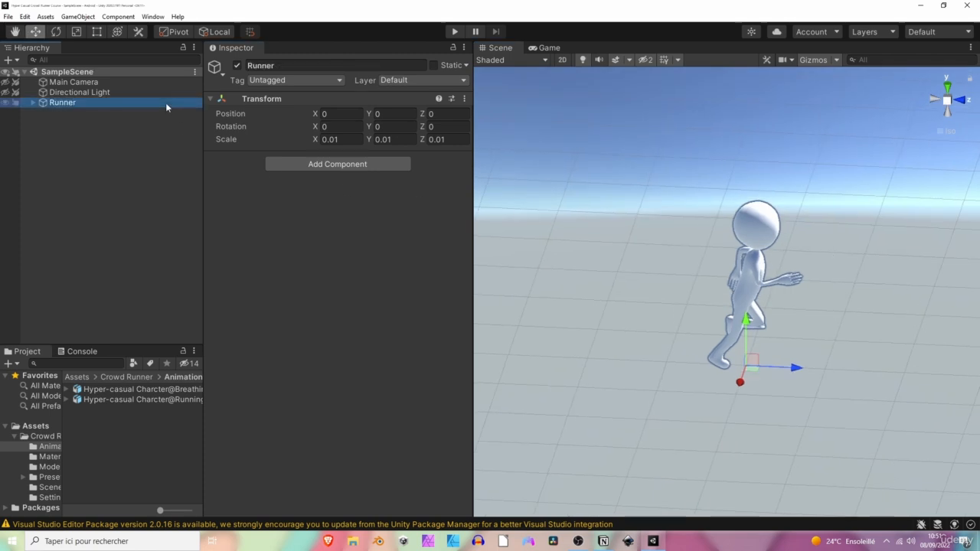
# Examine Runner's children by toggling the Body's Skinned Mesh Renderer off and on and viewing the bones under mixamorig:Hips.
pyautogui.click(33, 104)
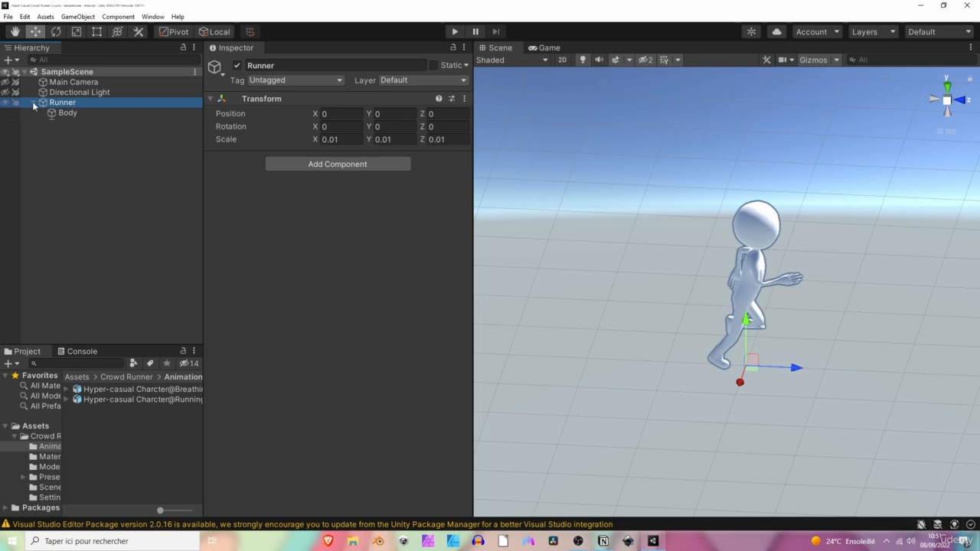
pyautogui.click(73, 113)
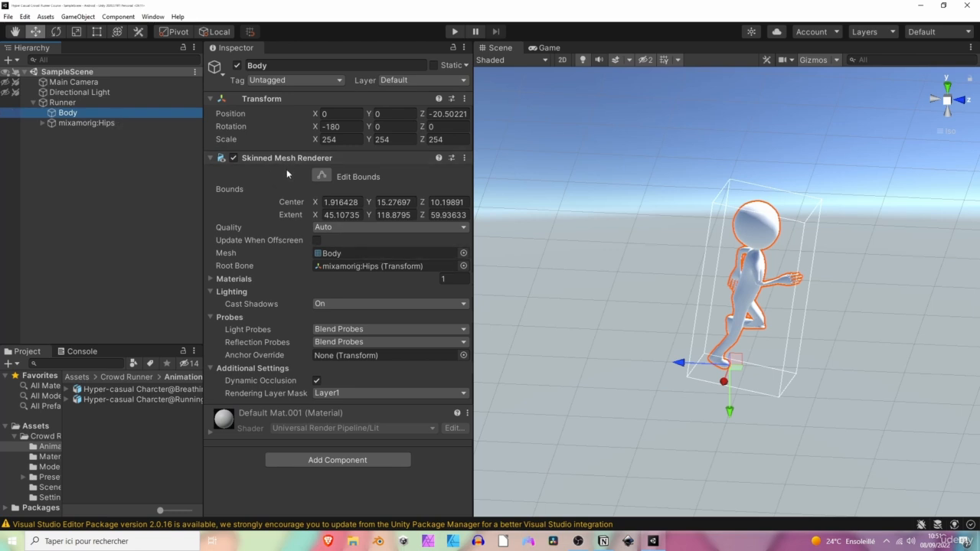
pyautogui.click(235, 159)
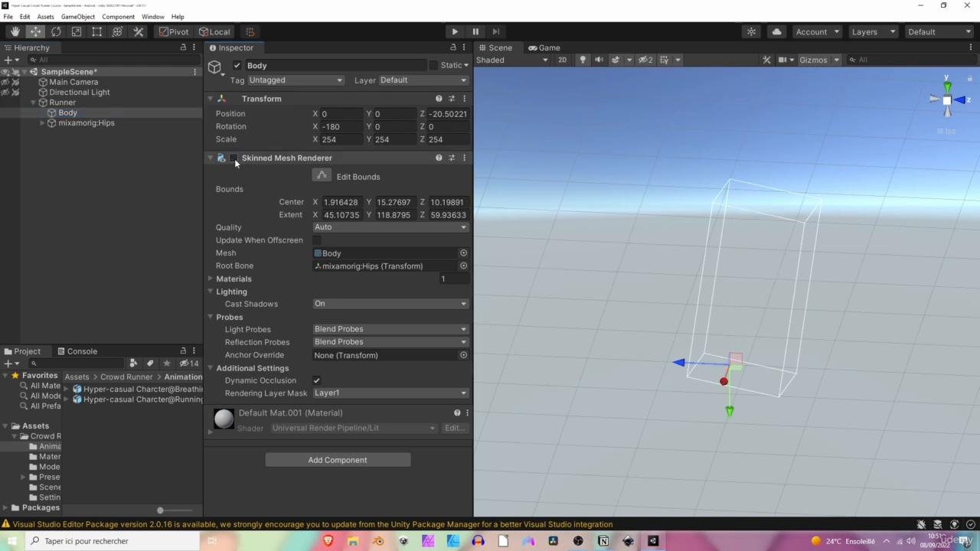
pyautogui.click(234, 158)
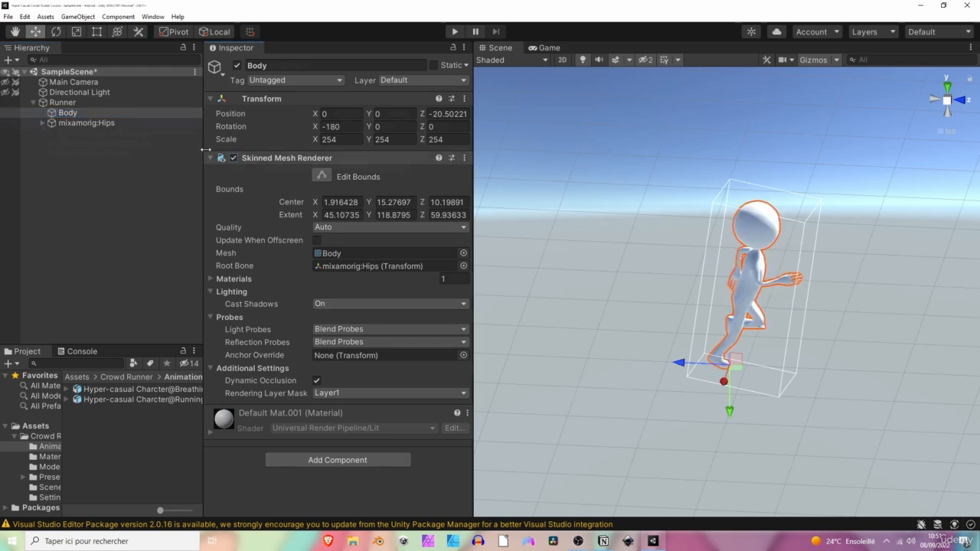
pyautogui.click(76, 123)
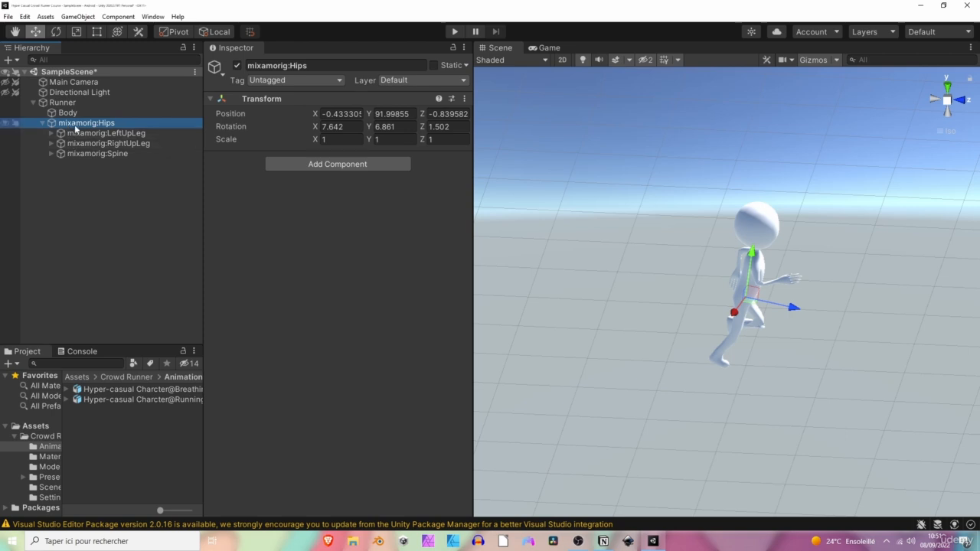
pyautogui.click(42, 124)
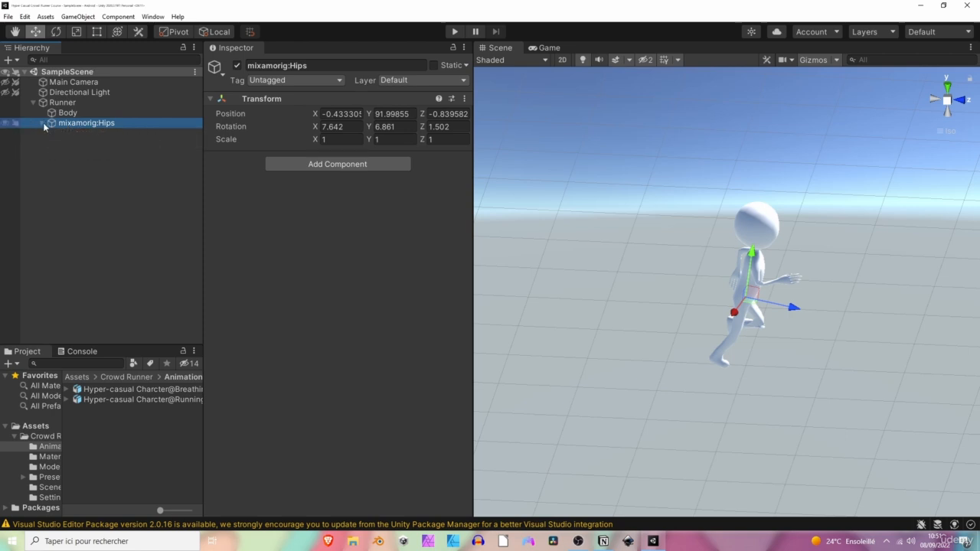
pyautogui.hotkey('ctrl', 's')
# Add an Animator component to the Runner object.
pyautogui.click(76, 104)
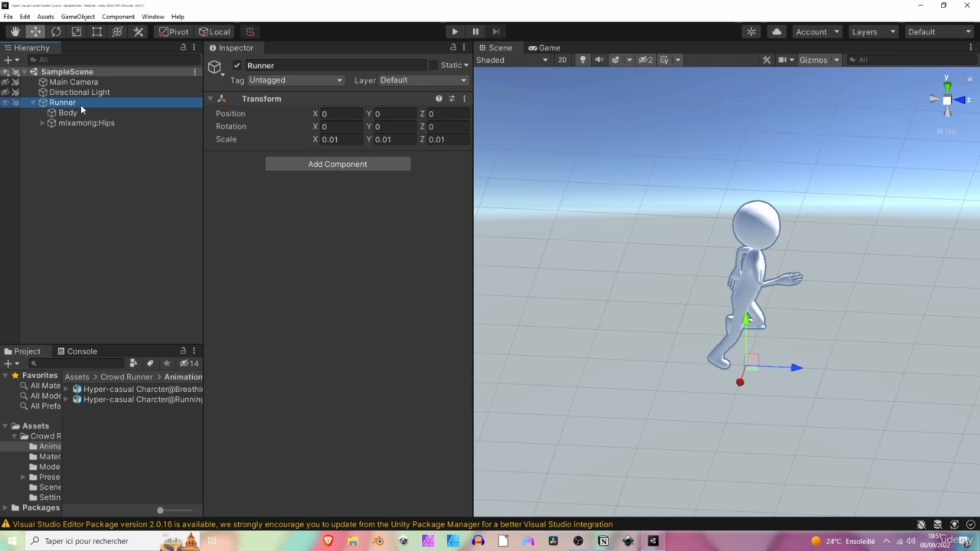
pyautogui.click(334, 166)
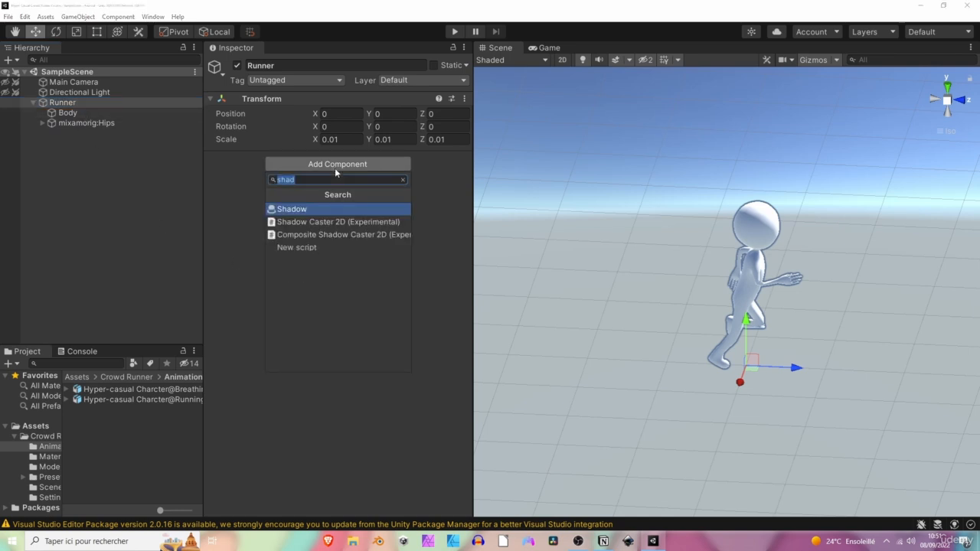
pyautogui.write('anim')
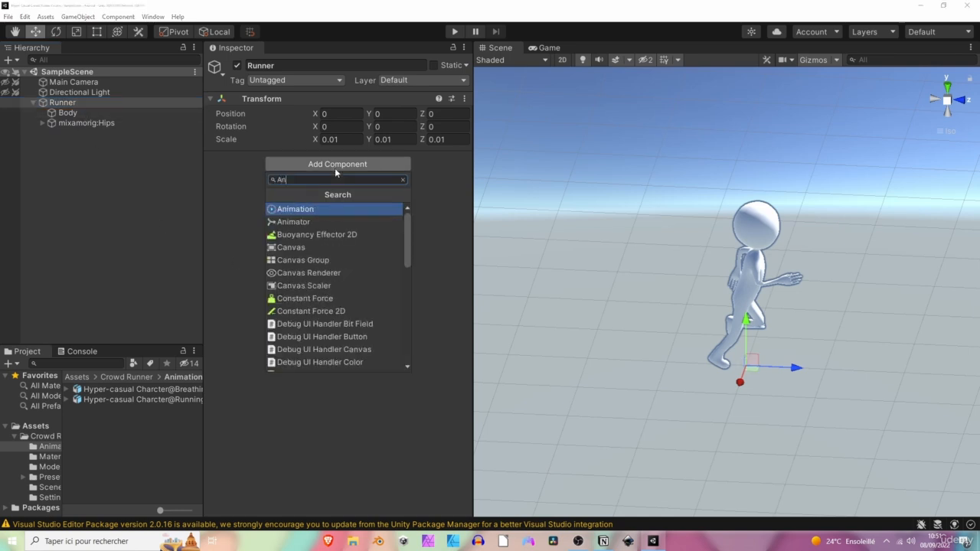
pyautogui.press('Down')
pyautogui.press('Return')
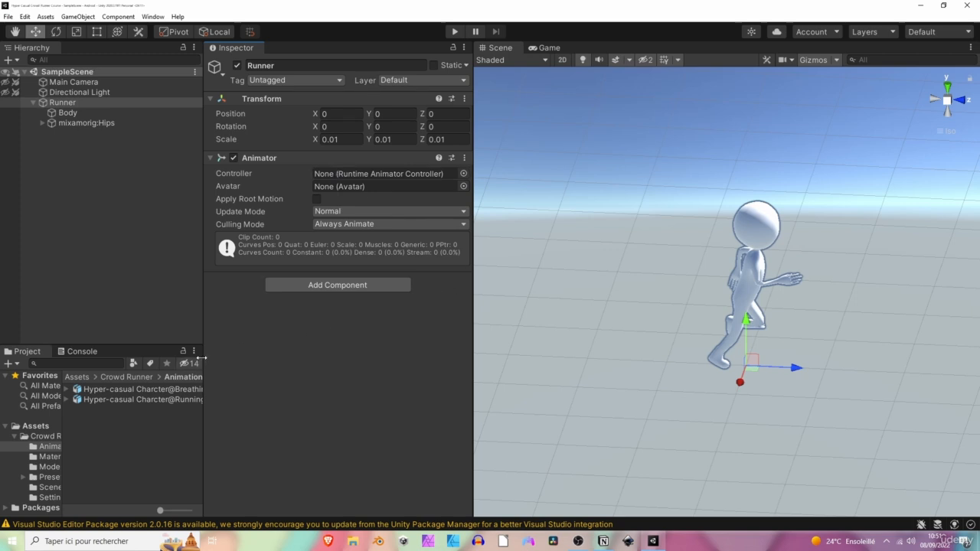
# Create an animator controller named Runner Controller in the Animations folder and assign it to Runner's Animator.
pyautogui.moveTo(203, 358); pyautogui.dragTo(232, 356)
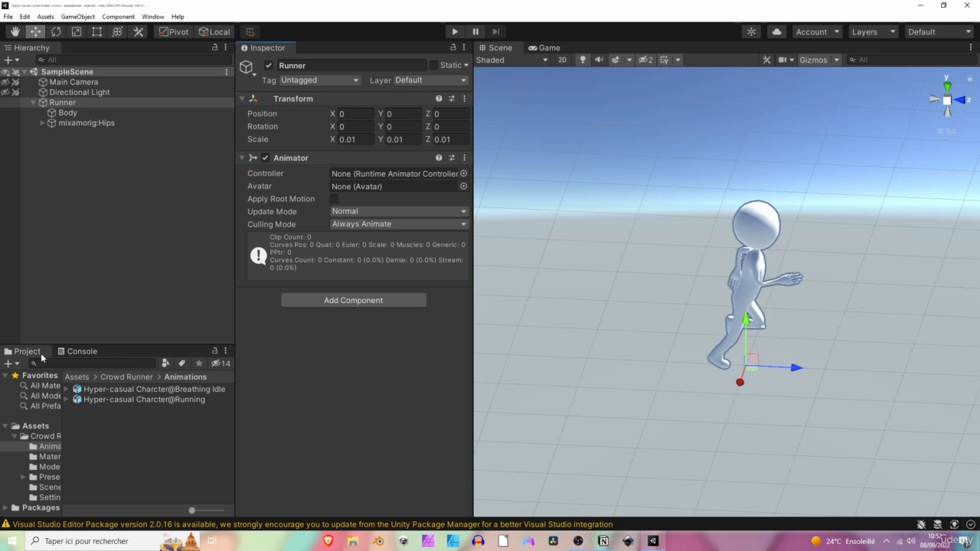
pyautogui.rightClick(121, 420)
pyautogui.moveTo(201, 151)
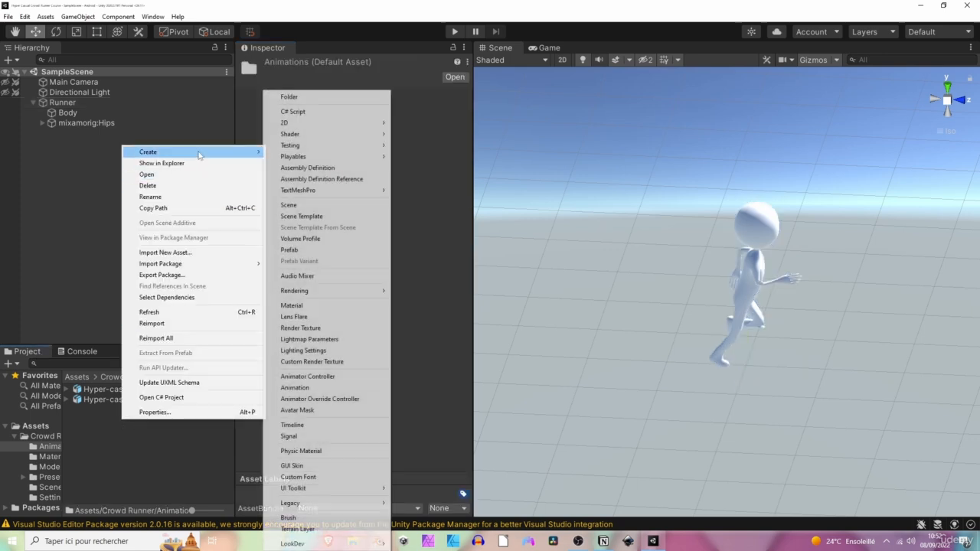
pyautogui.click(353, 376)
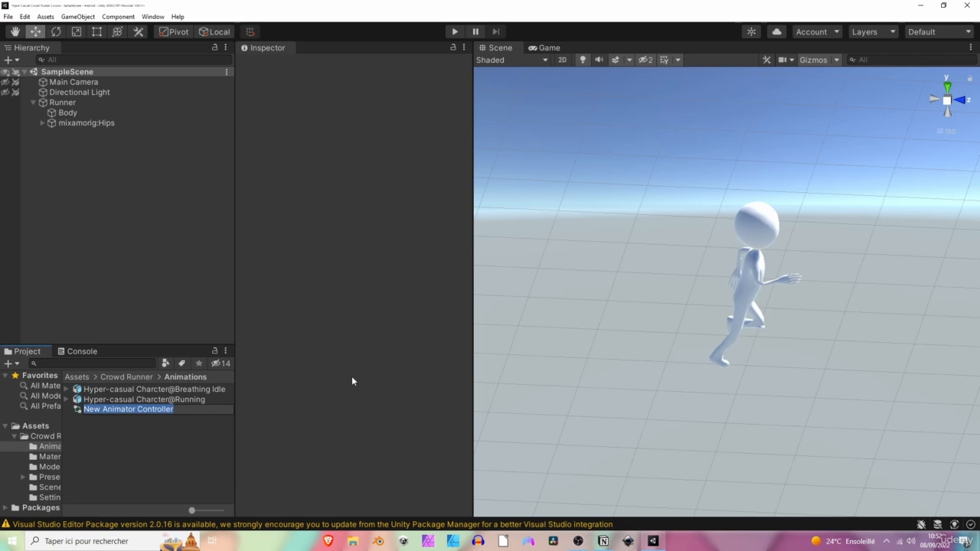
pyautogui.write('Runner Controller')
pyautogui.press('Return')
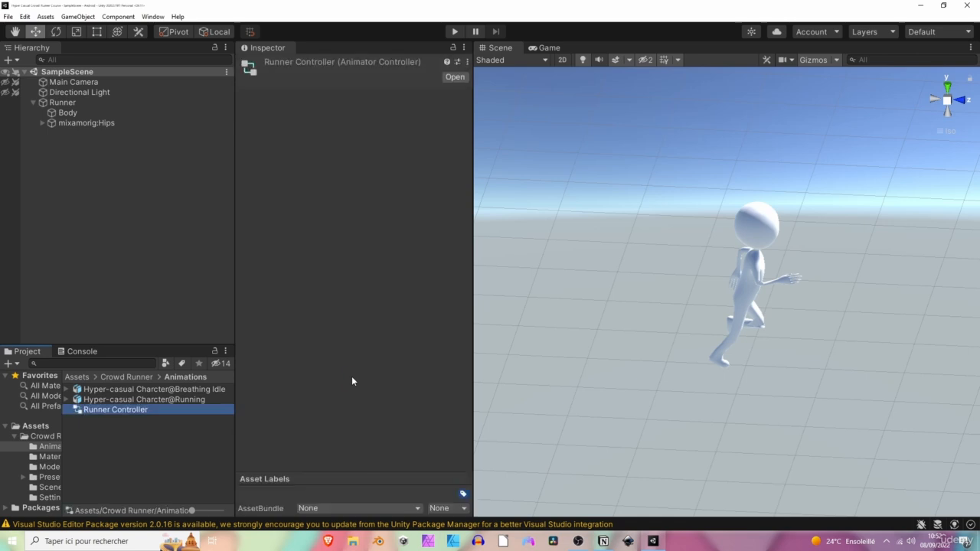
pyautogui.click(116, 102)
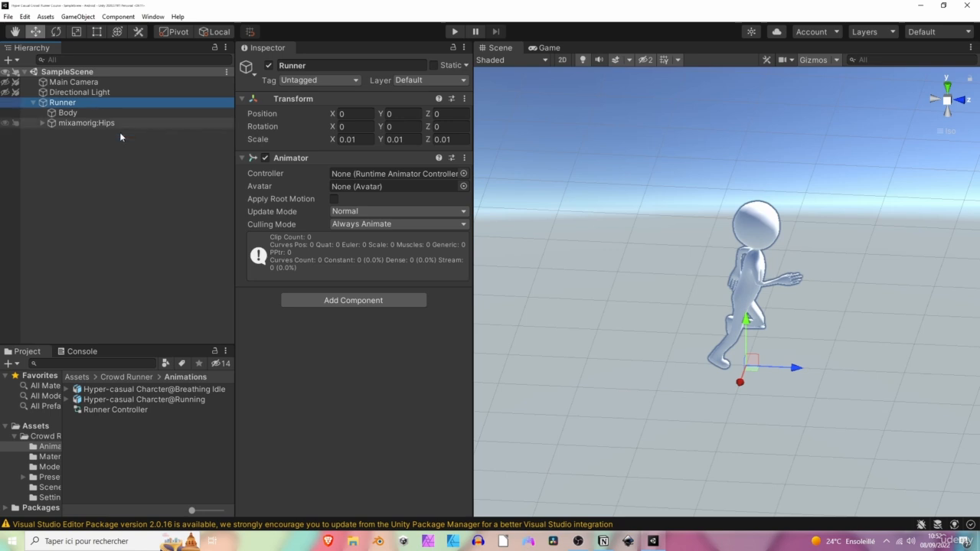
pyautogui.moveTo(127, 406); pyautogui.dragTo(371, 174)
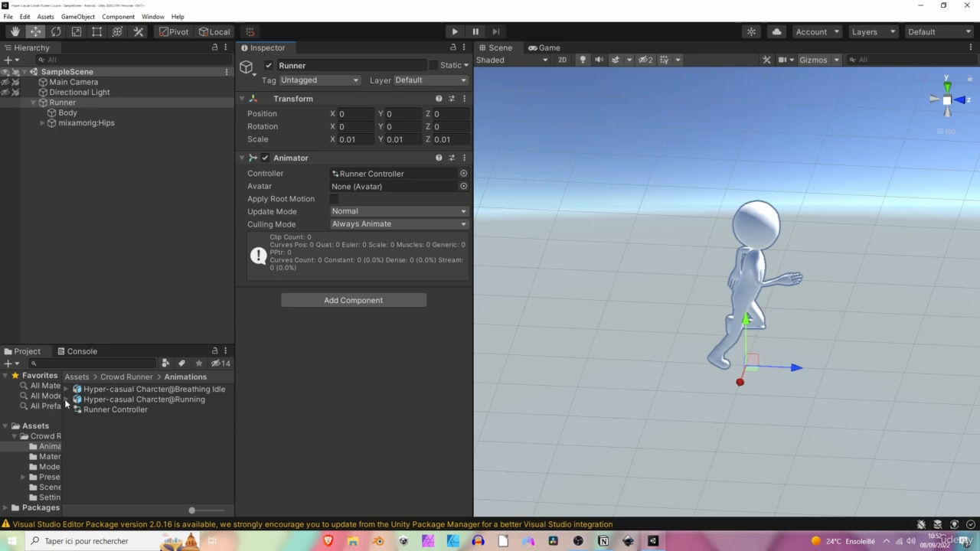
# Open Runner Controller's state graph, narrow the layers pane and move the Entry node well below Any State.
pyautogui.doubleClick(102, 412)
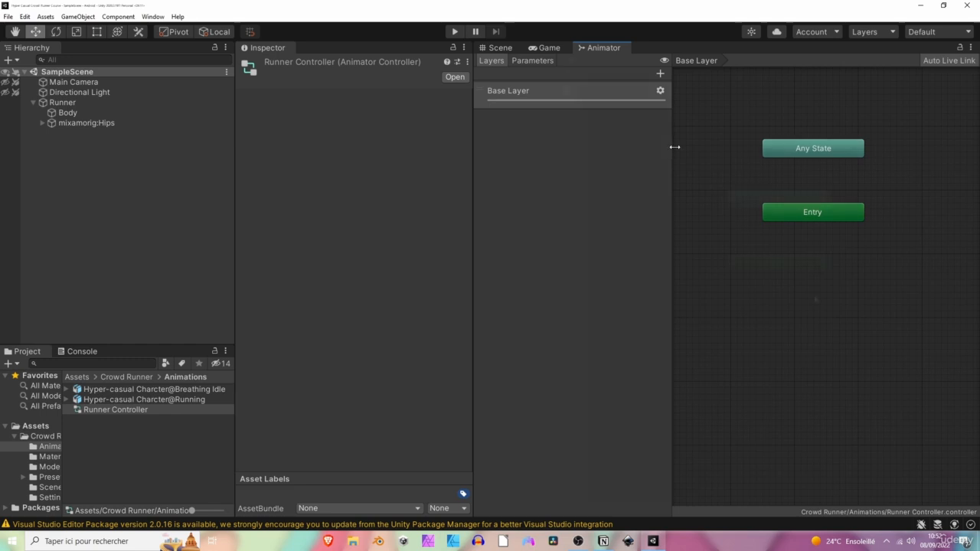
pyautogui.moveTo(674, 147); pyautogui.dragTo(579, 150)
pyautogui.moveTo(812, 304); pyautogui.dragTo(792, 314, button='middle')
pyautogui.scroll(-6, 804, 251)
pyautogui.scroll(7, 804, 251)
pyautogui.scroll(-6, 804, 252)
pyautogui.scroll(5, 806, 313)
pyautogui.moveTo(776, 272); pyautogui.dragTo(777, 366)
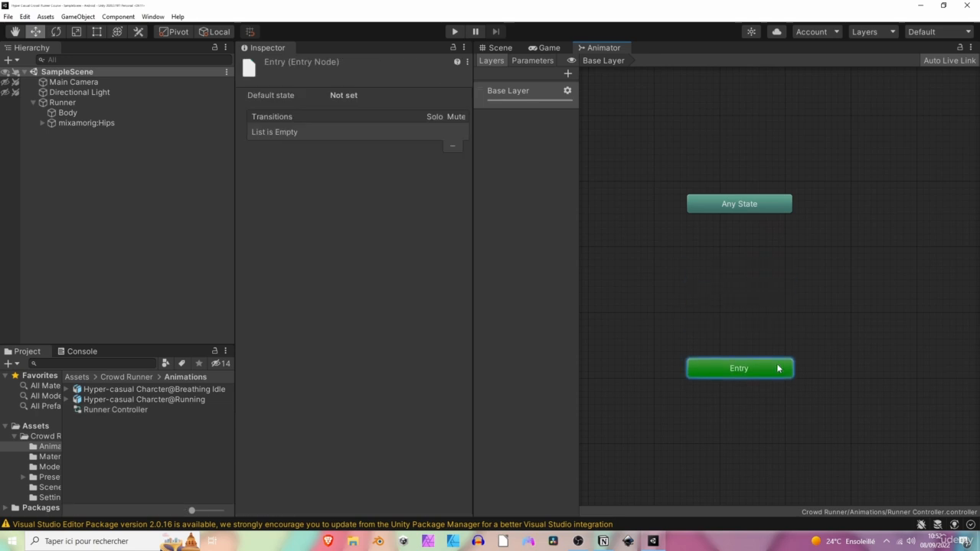
pyautogui.click(749, 344)
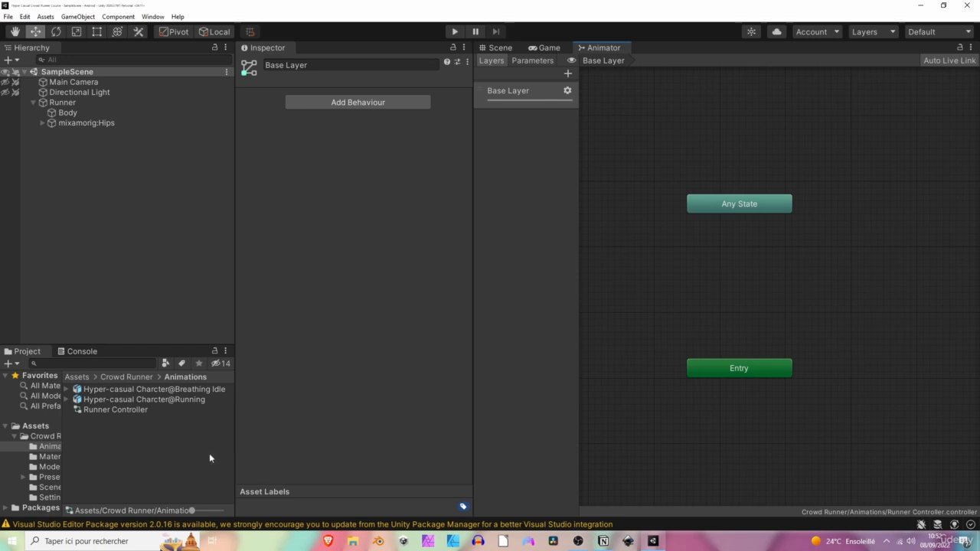
# Duplicate the Breathing Idle and Running clips out of their imported character models into the Animations folder.
pyautogui.click(66, 399)
pyautogui.click(66, 389)
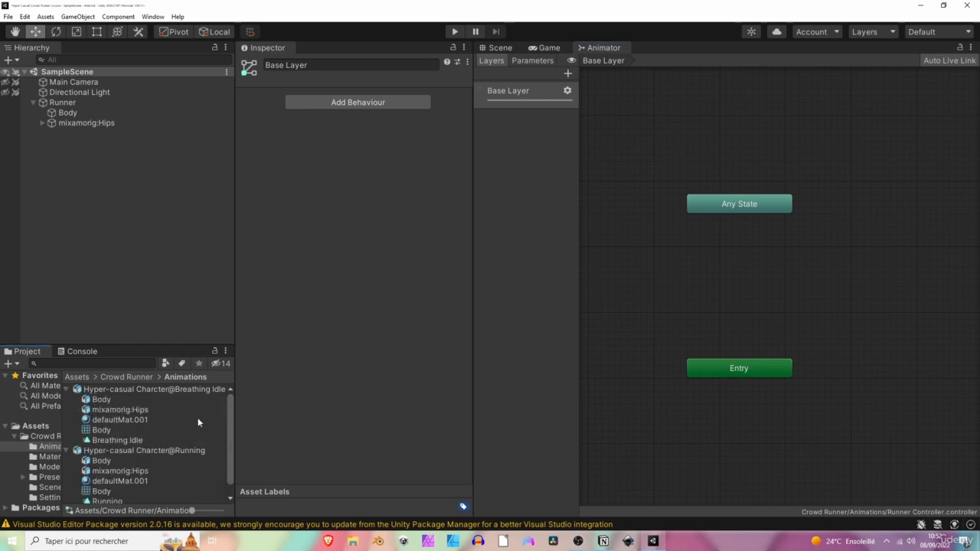
pyautogui.scroll(-1, 197, 417)
pyautogui.click(149, 429)
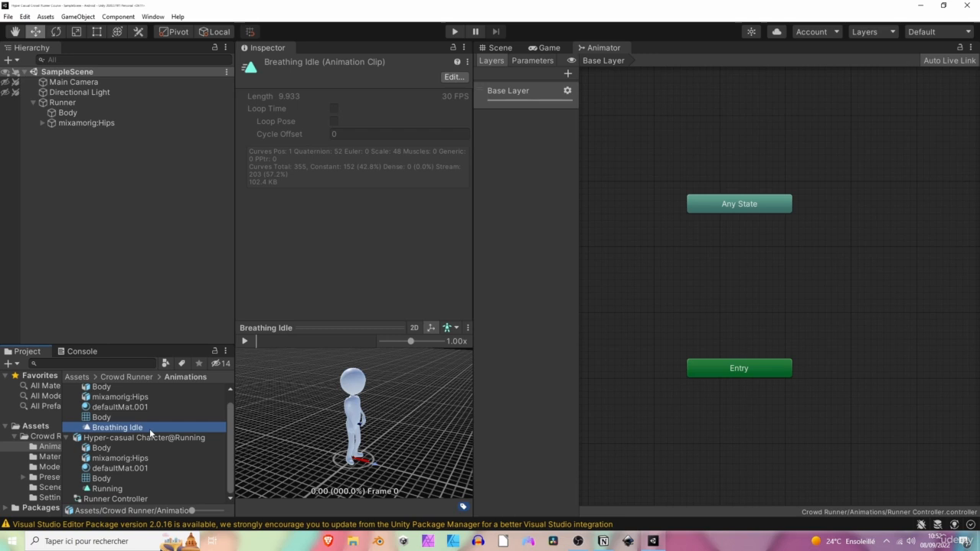
pyautogui.keyDown('ctrl'); pyautogui.click(148, 490); pyautogui.keyUp('ctrl')
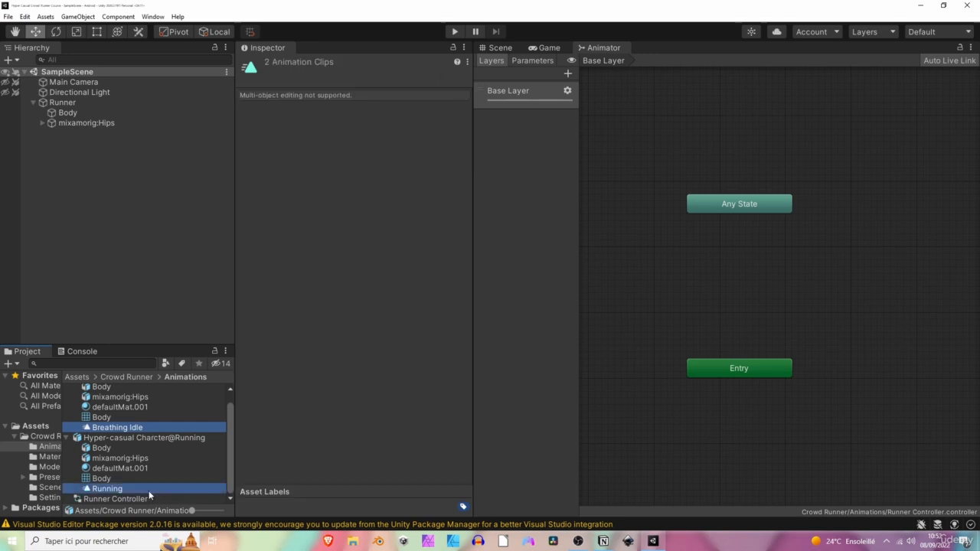
pyautogui.hotkey('ctrl', 'd')
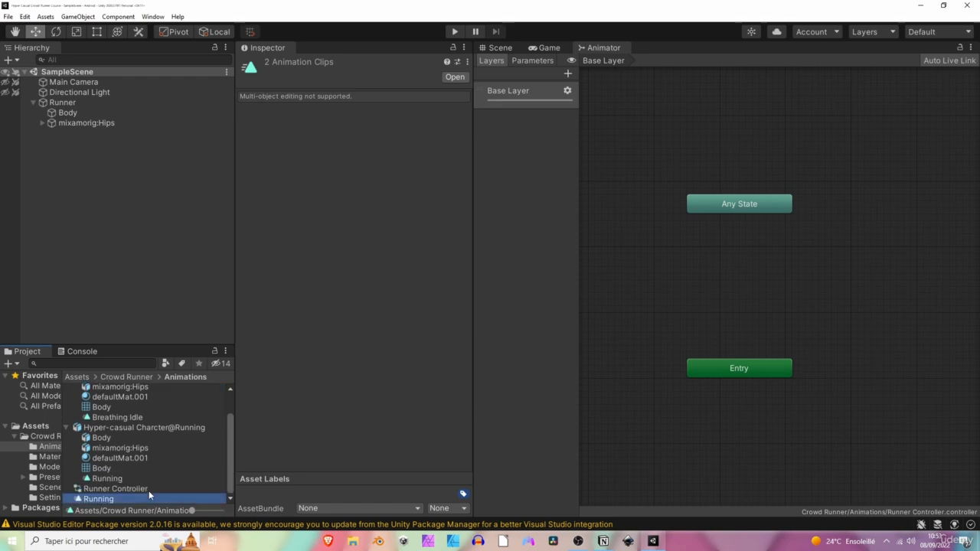
pyautogui.scroll(3, 146, 494)
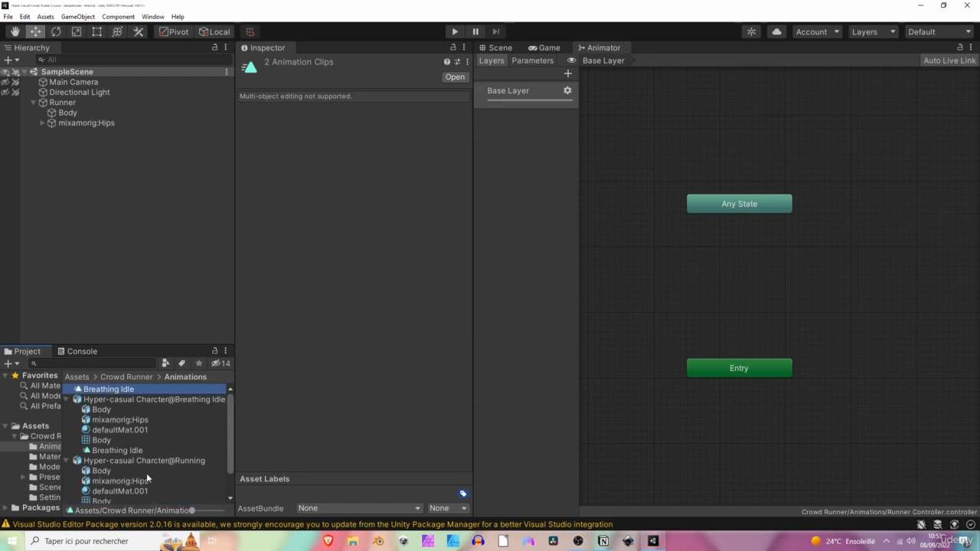
pyautogui.click(66, 400)
pyautogui.click(66, 411)
pyautogui.click(96, 458)
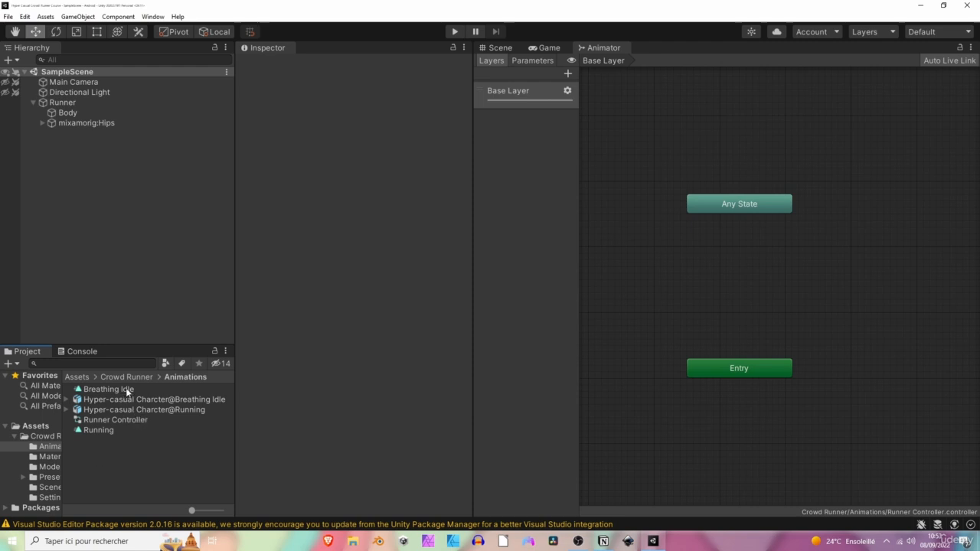
# Add the duplicated Breathing Idle and Running clips as states in Runner Controller's Base Layer.
pyautogui.click(127, 390)
pyautogui.keyDown('ctrl'); pyautogui.click(119, 430); pyautogui.keyUp('ctrl')
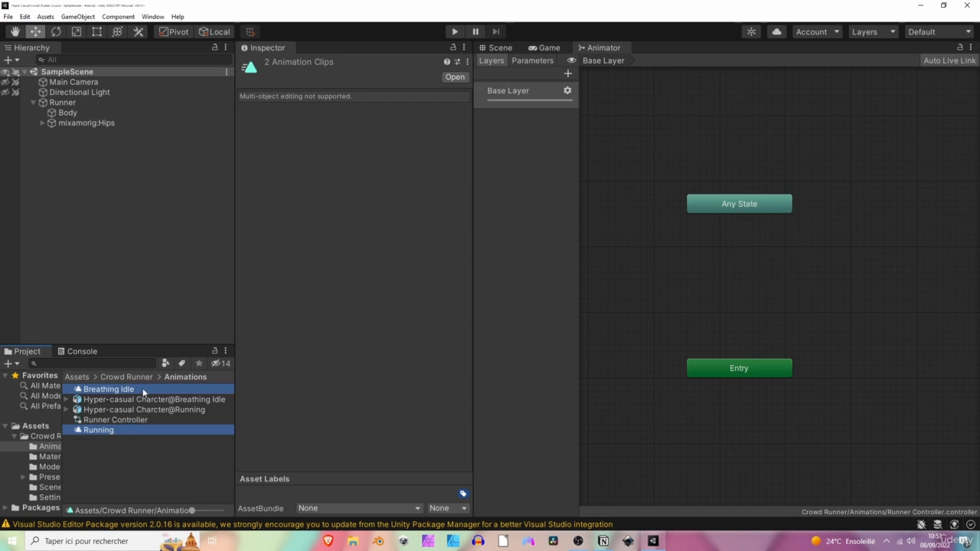
pyautogui.moveTo(140, 390); pyautogui.dragTo(764, 250)
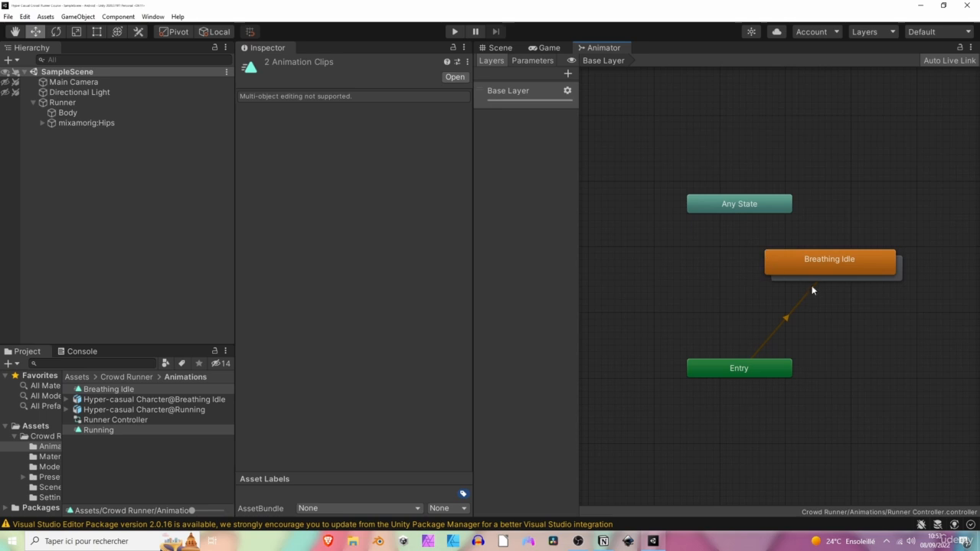
# Arrange the state graph with Breathing Idle directly above Entry and Running beside it, slightly higher.
pyautogui.moveTo(829, 264); pyautogui.dragTo(686, 262)
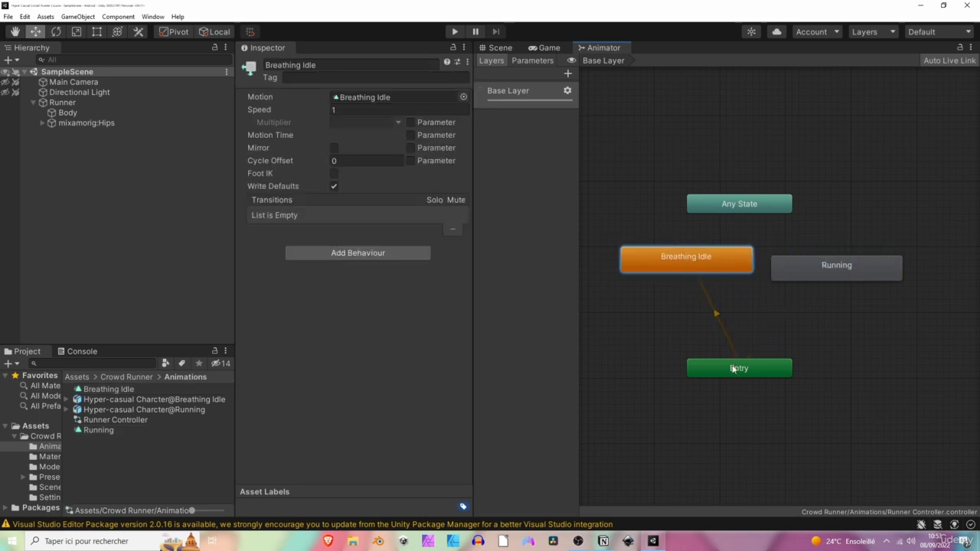
pyautogui.moveTo(735, 369); pyautogui.dragTo(680, 363)
pyautogui.moveTo(830, 271); pyautogui.dragTo(829, 257)
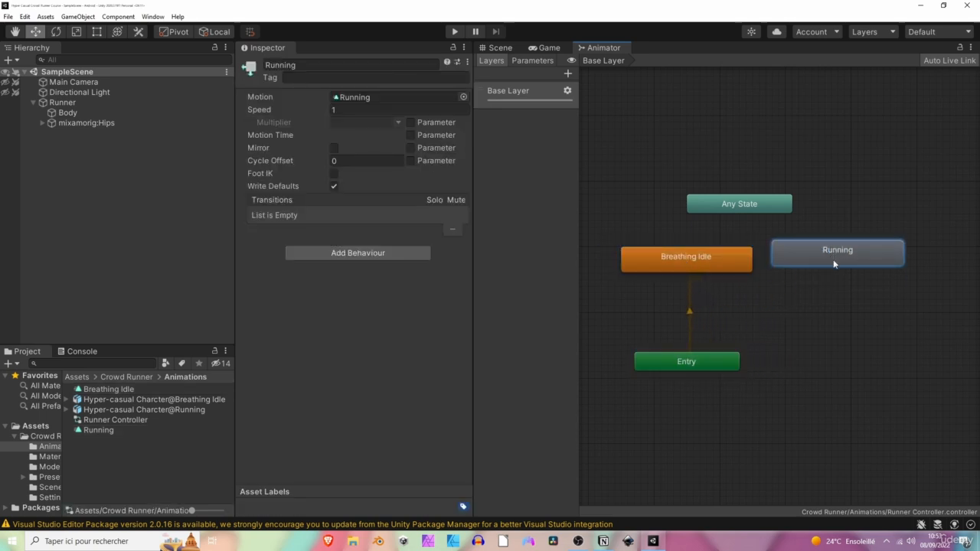
pyautogui.click(818, 297)
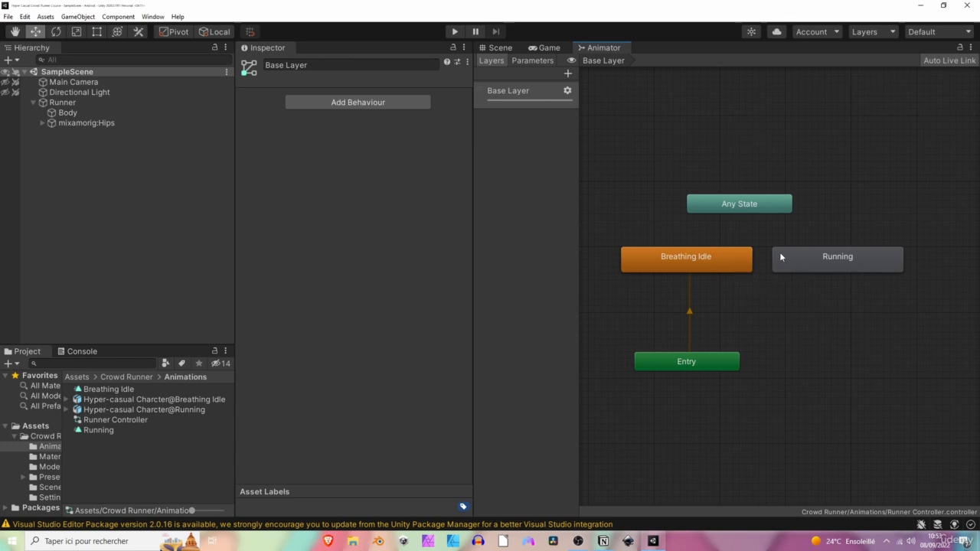
pyautogui.click(744, 259)
pyautogui.click(749, 308)
pyautogui.moveTo(727, 262); pyautogui.dragTo(715, 288)
pyautogui.click(735, 318)
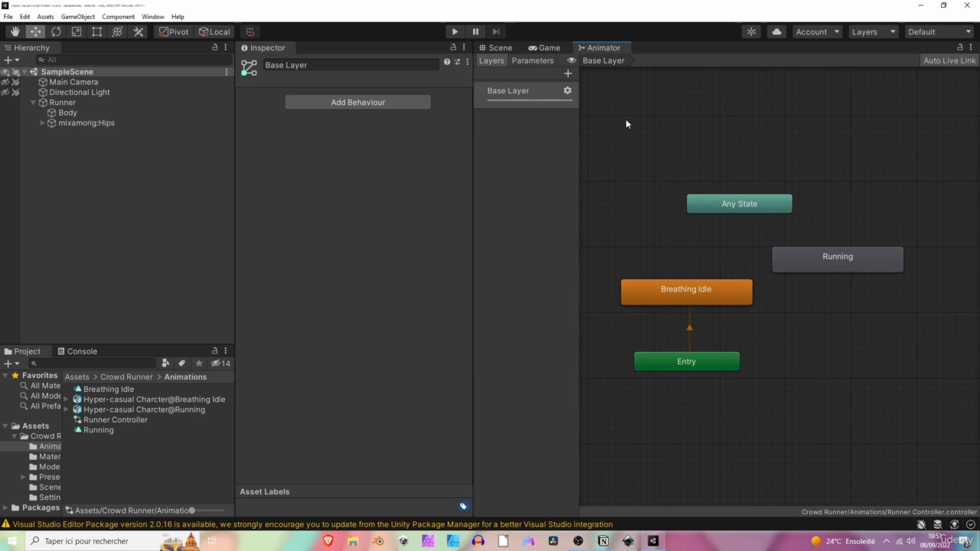
# Run the game, examine Runner's idle animation up close in the scene view, and stop play mode.
pyautogui.click(547, 47)
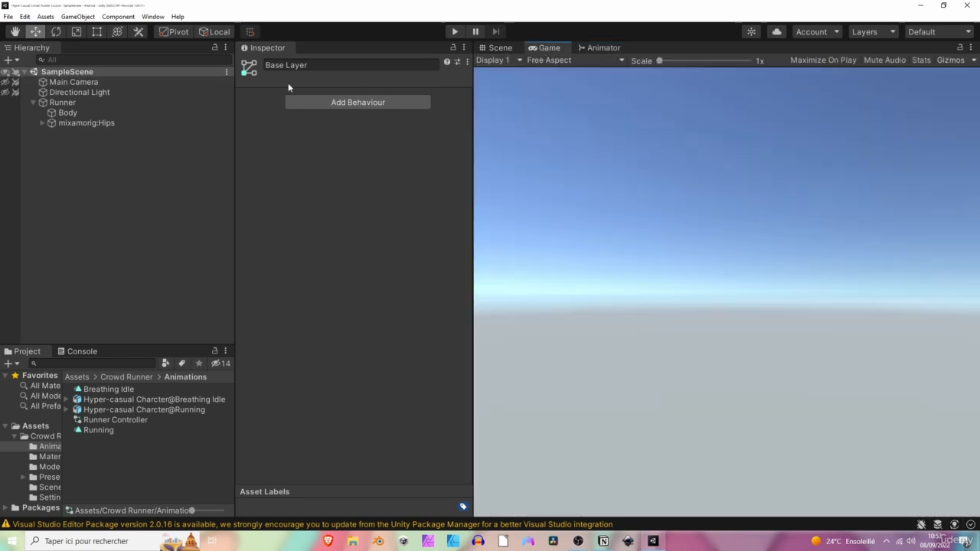
pyautogui.click(502, 48)
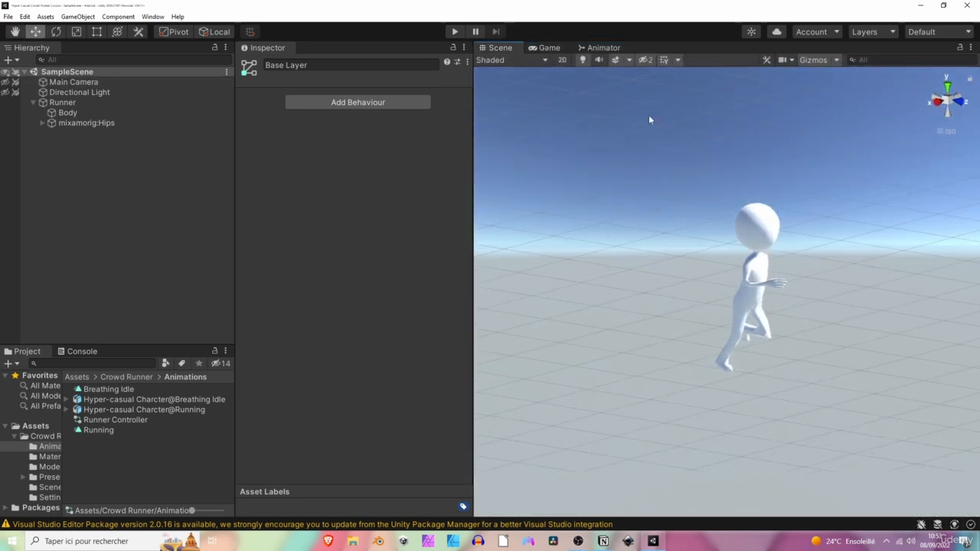
pyautogui.click(458, 32)
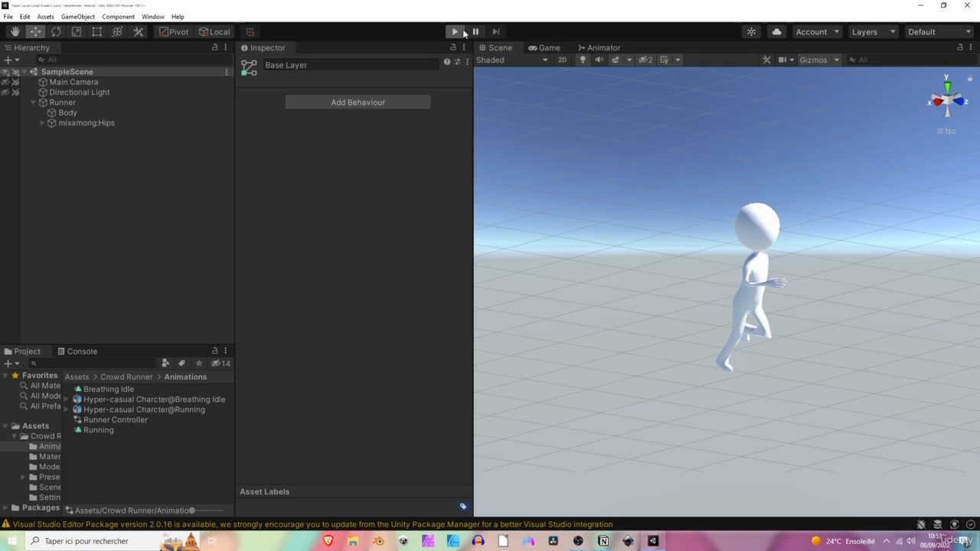
pyautogui.click(517, 47)
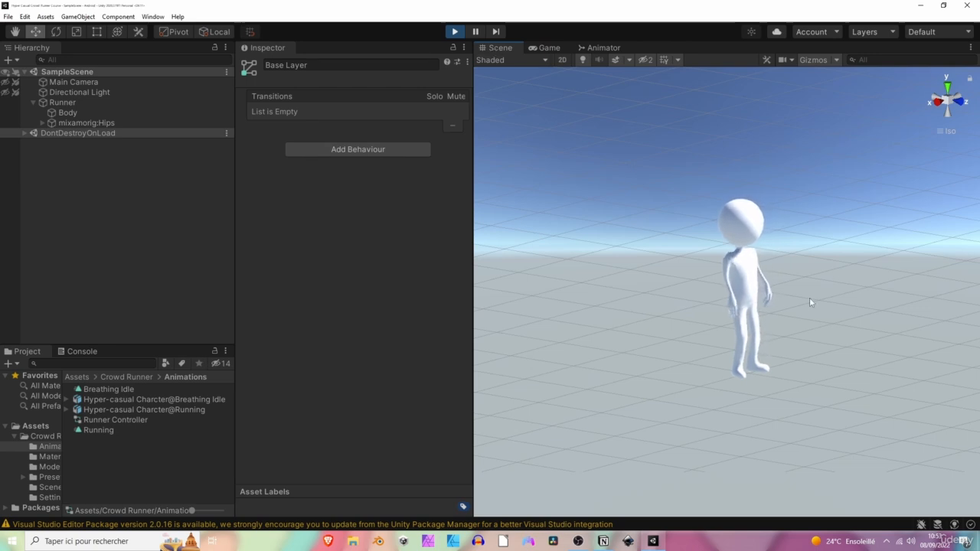
pyautogui.moveTo(810, 297)
pyautogui.keyDown('alt'); pyautogui.mouseDown()
pyautogui.moveTo(580, 299)
pyautogui.moveTo(847, 301)
pyautogui.moveTo(817, 314)
pyautogui.mouseUp(); pyautogui.keyUp('alt')
pyautogui.scroll(5, 819, 324)
pyautogui.moveTo(820, 324); pyautogui.dragTo(803, 304, button='middle')
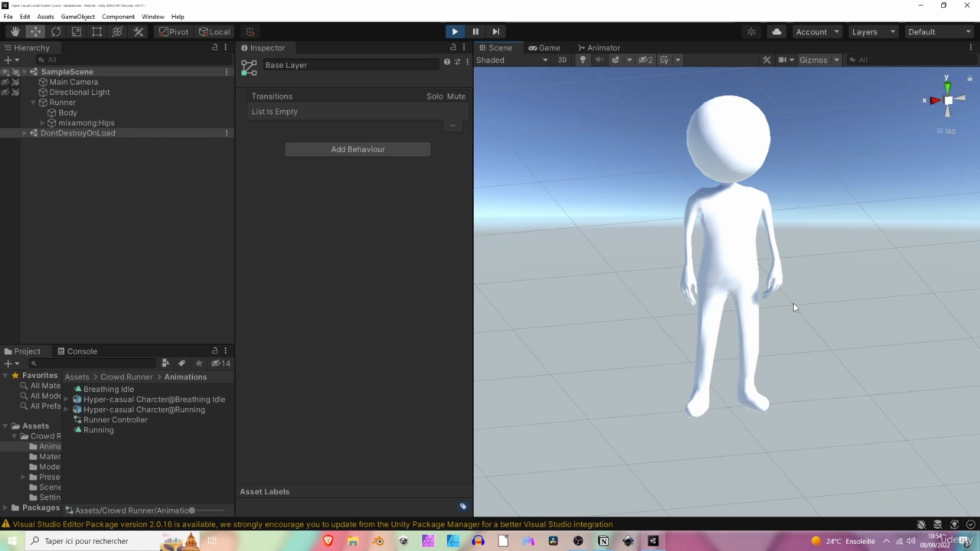
pyautogui.click(457, 33)
# Enable Loop Time on the Breathing Idle state's animation clip.
pyautogui.click(594, 48)
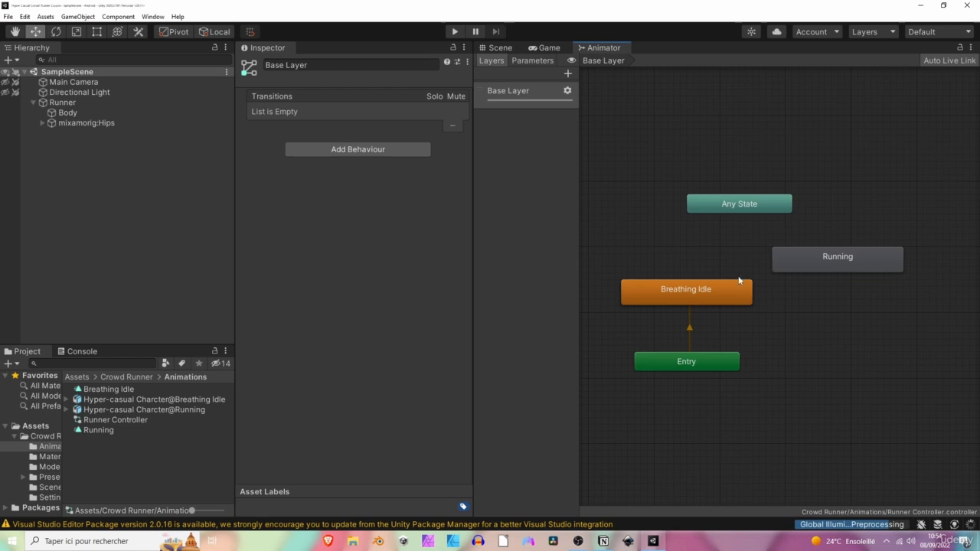
pyautogui.click(733, 298)
pyautogui.doubleClick(733, 299)
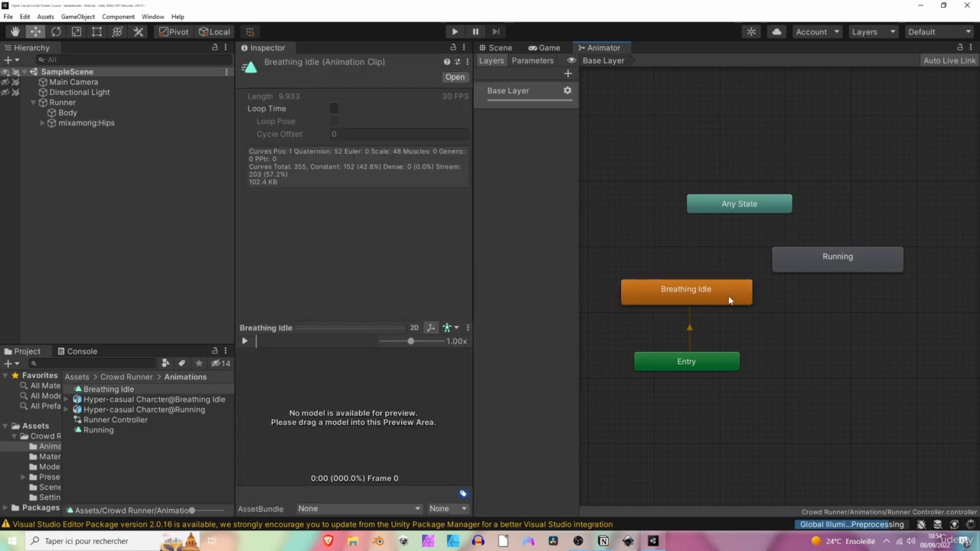
pyautogui.click(334, 108)
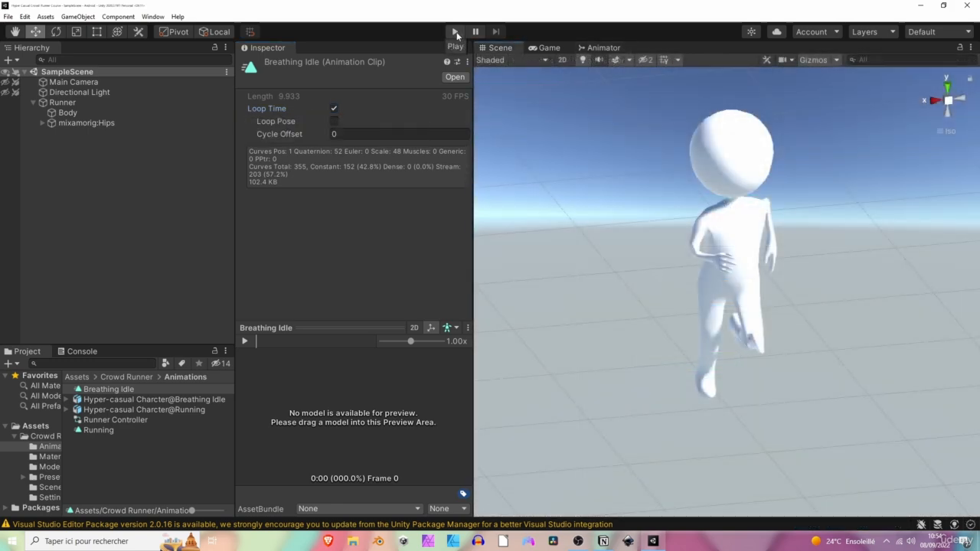
# Run the game again and check in the scene view whether Runner's idle animation loops.
pyautogui.click(455, 32)
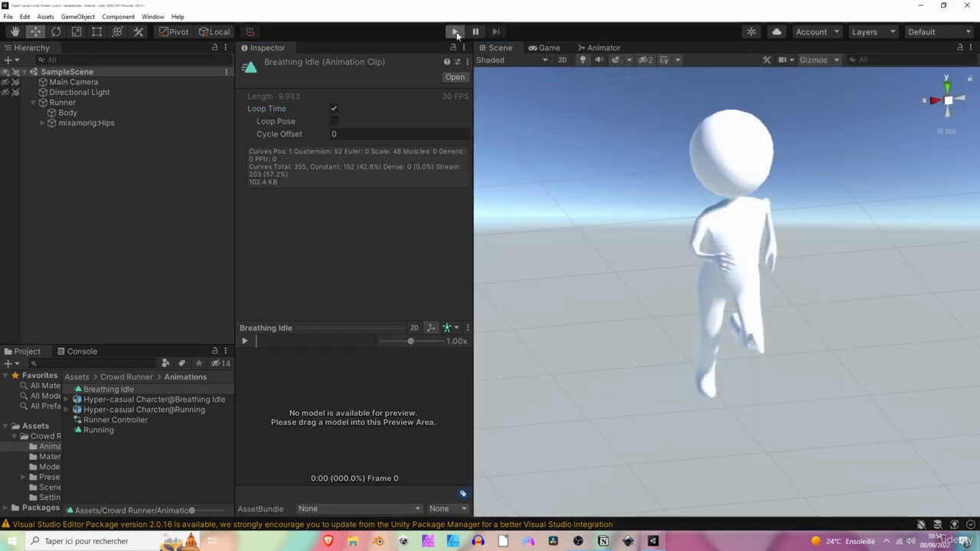
pyautogui.click(491, 49)
pyautogui.moveTo(634, 194); pyautogui.dragTo(642, 214, button='middle')
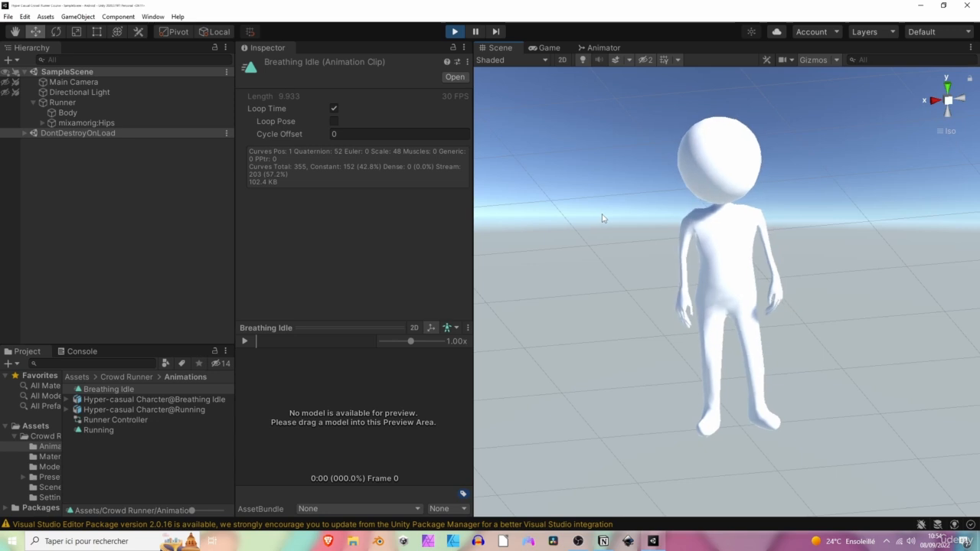
# Stop play mode and move the Running state level with Breathing Idle in the state graph.
pyautogui.hotkey('ctrl', 'p')
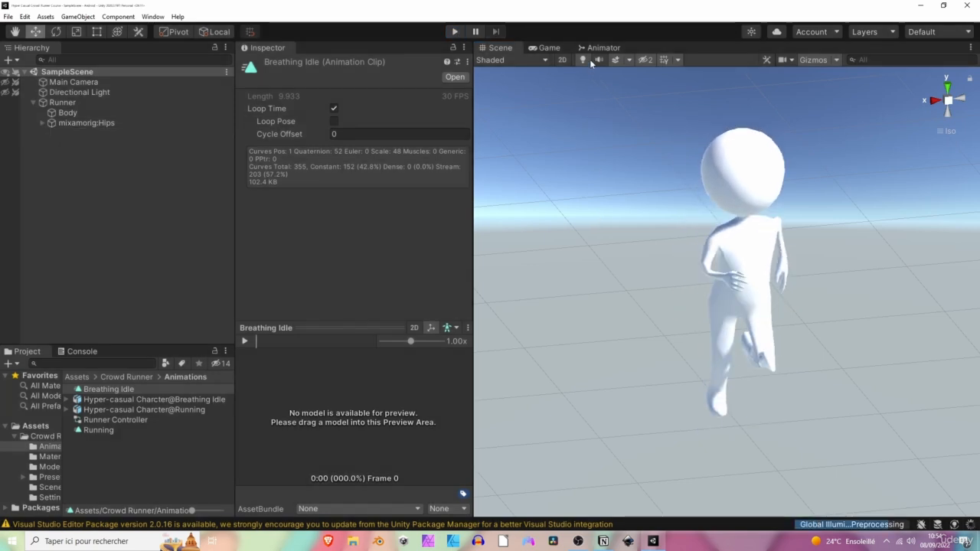
pyautogui.click(601, 48)
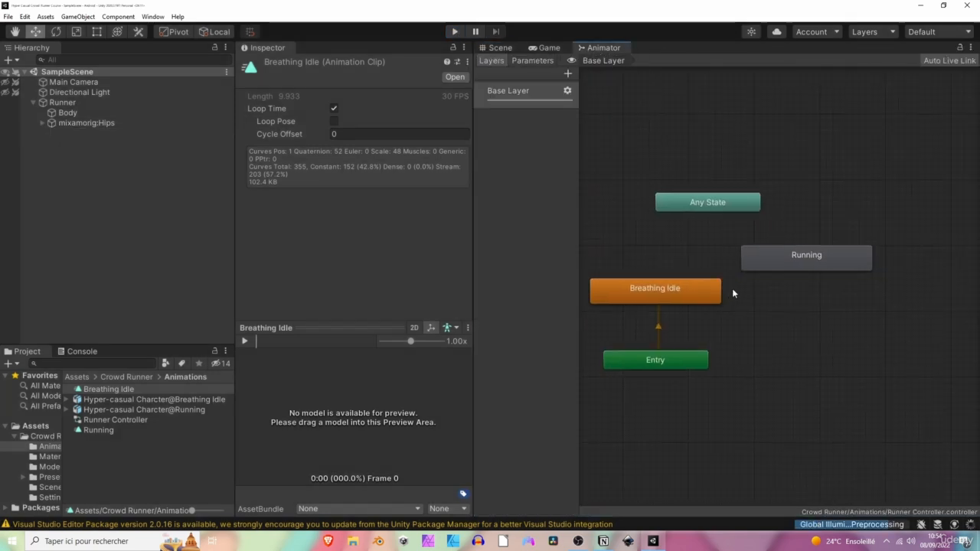
pyautogui.click(785, 255)
pyautogui.rightClick(785, 258)
pyautogui.click(767, 266)
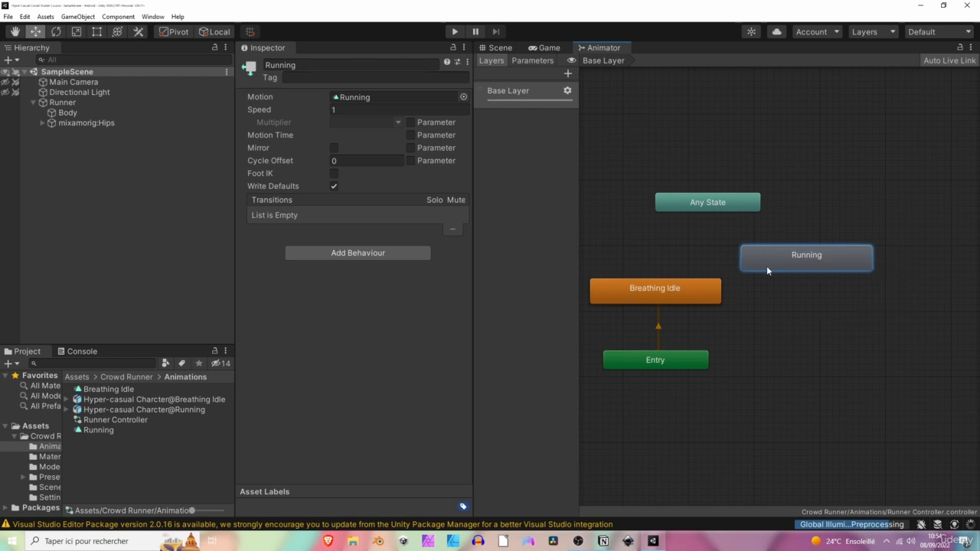
pyautogui.moveTo(767, 261); pyautogui.dragTo(768, 290)
pyautogui.click(711, 309)
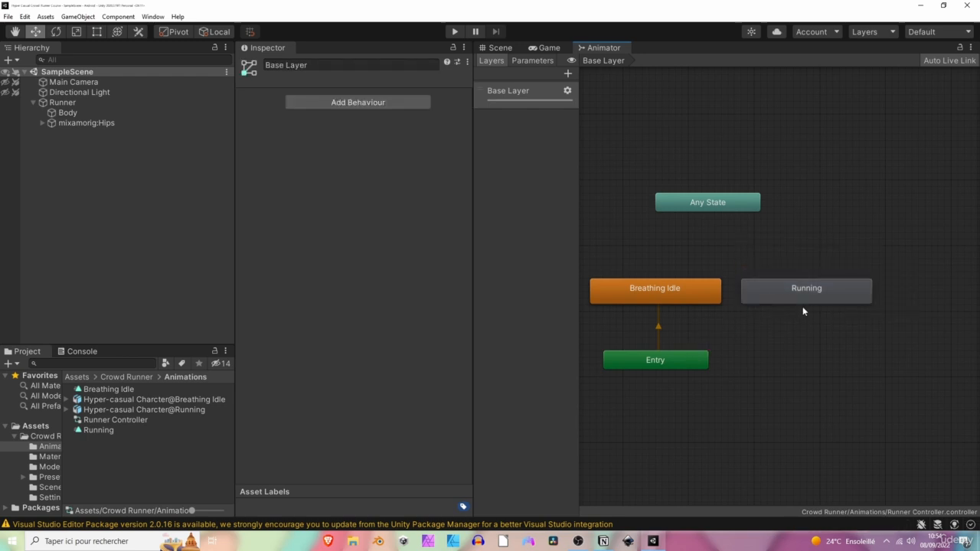
# Make Running the layer's default state and place the Entry node directly below it.
pyautogui.rightClick(776, 296)
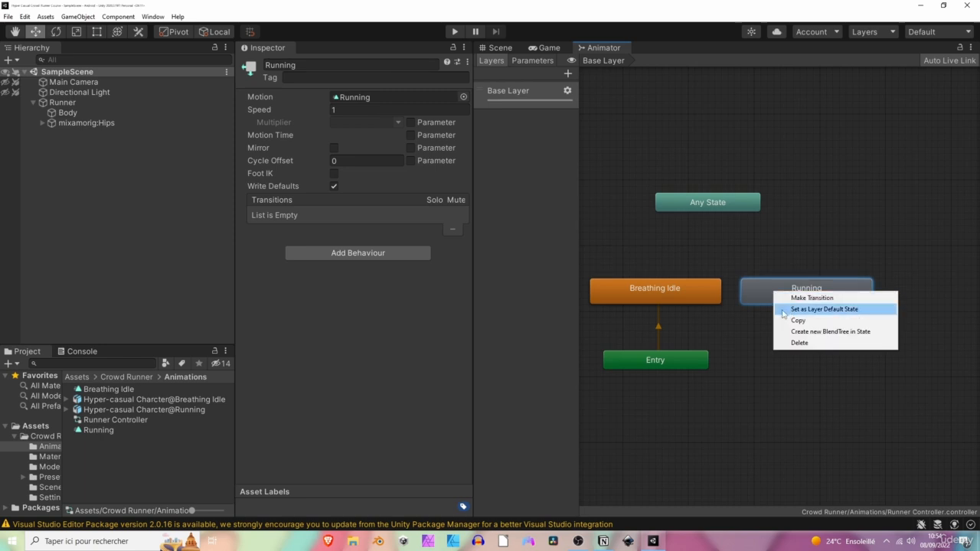
pyautogui.click(783, 310)
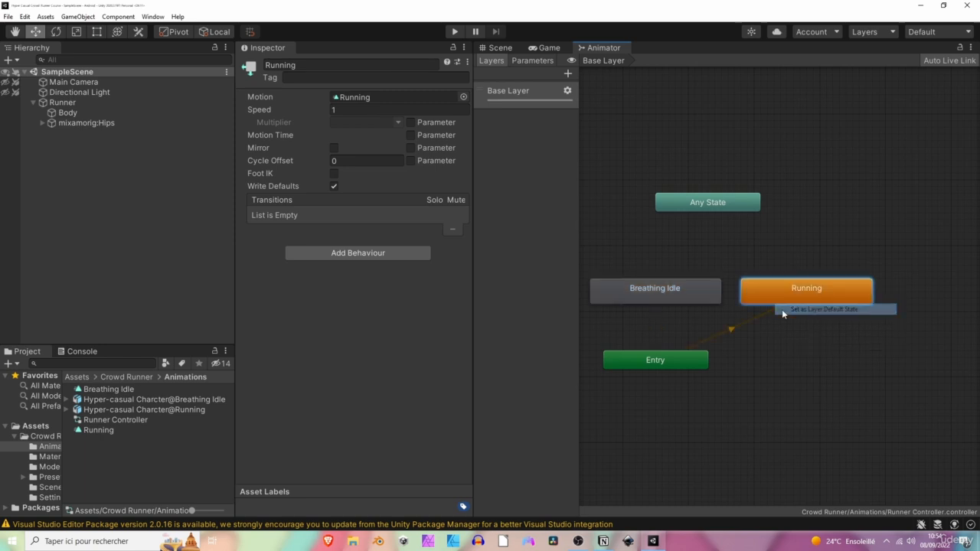
pyautogui.moveTo(676, 361); pyautogui.dragTo(826, 363)
pyautogui.click(816, 393)
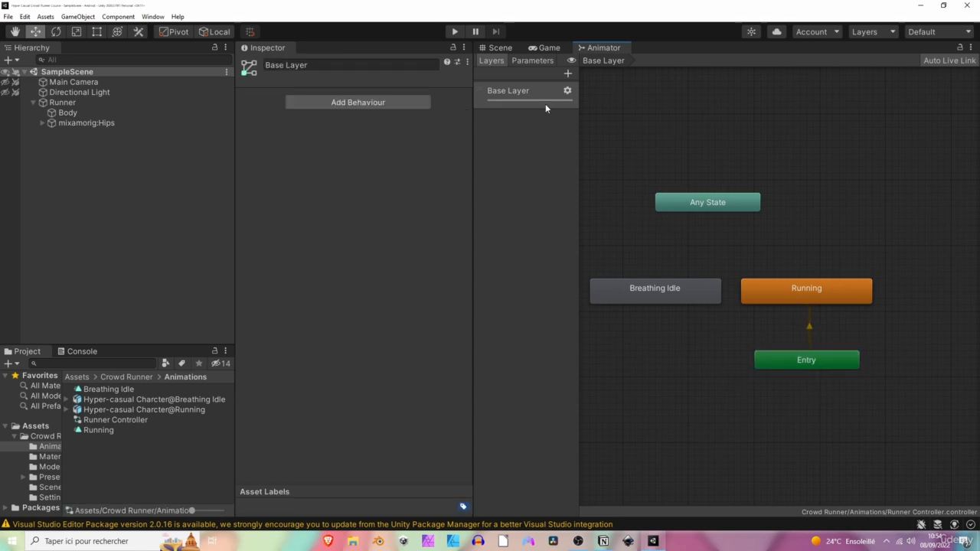
# Run the game to view Runner's running animation in the scene, and enable Loop Time on the Running state's animation clip.
pyautogui.click(501, 48)
pyautogui.click(454, 32)
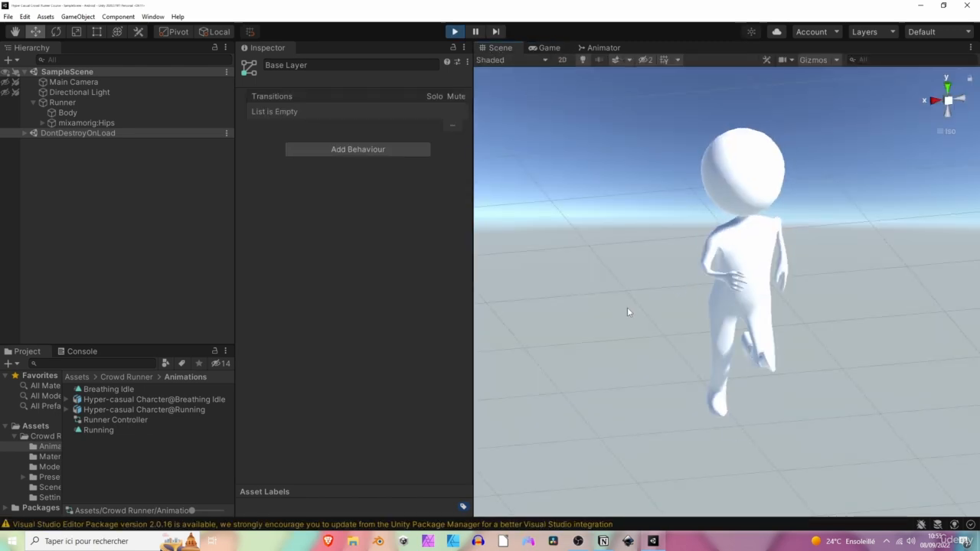
pyautogui.click(598, 49)
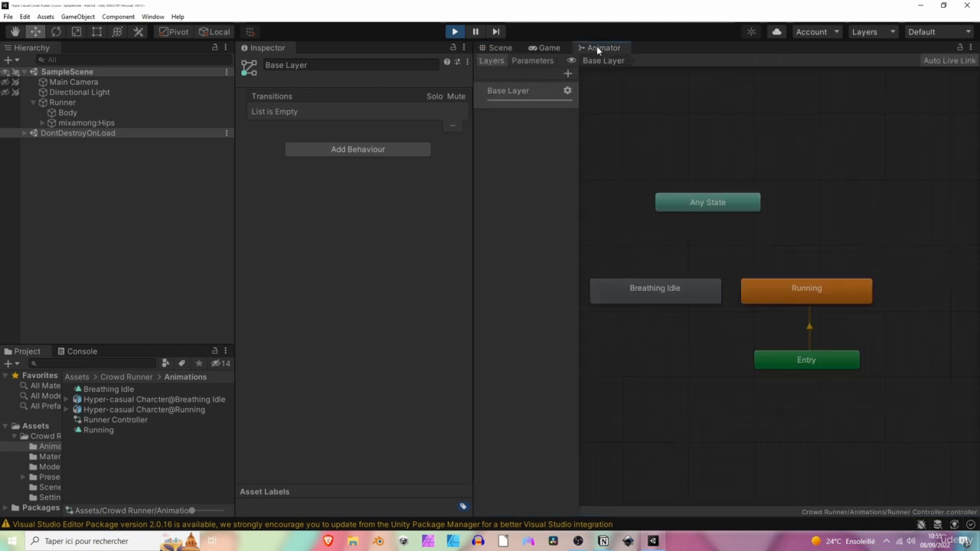
pyautogui.doubleClick(788, 294)
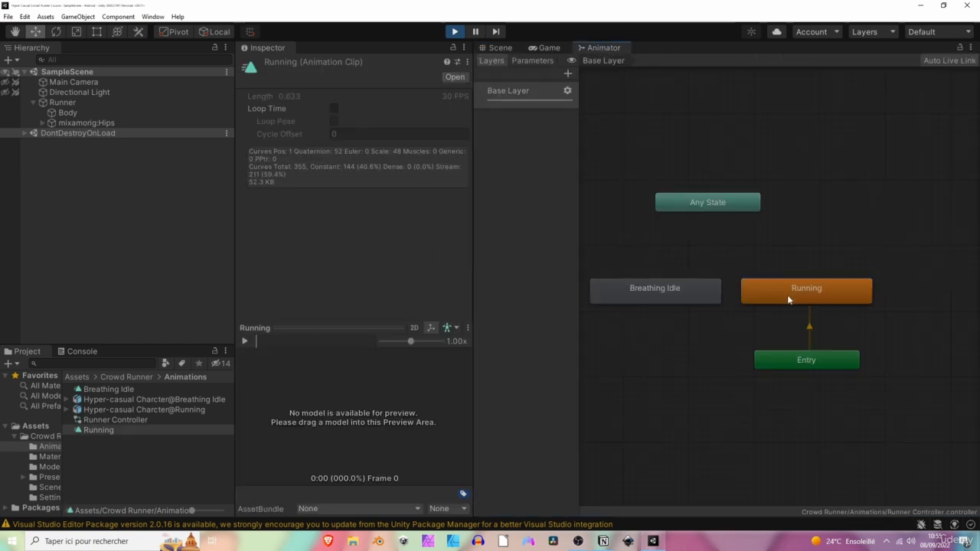
pyautogui.click(334, 109)
# Restart play mode, check in the scene view whether Runner's running animation loops, and stop the game.
pyautogui.click(490, 48)
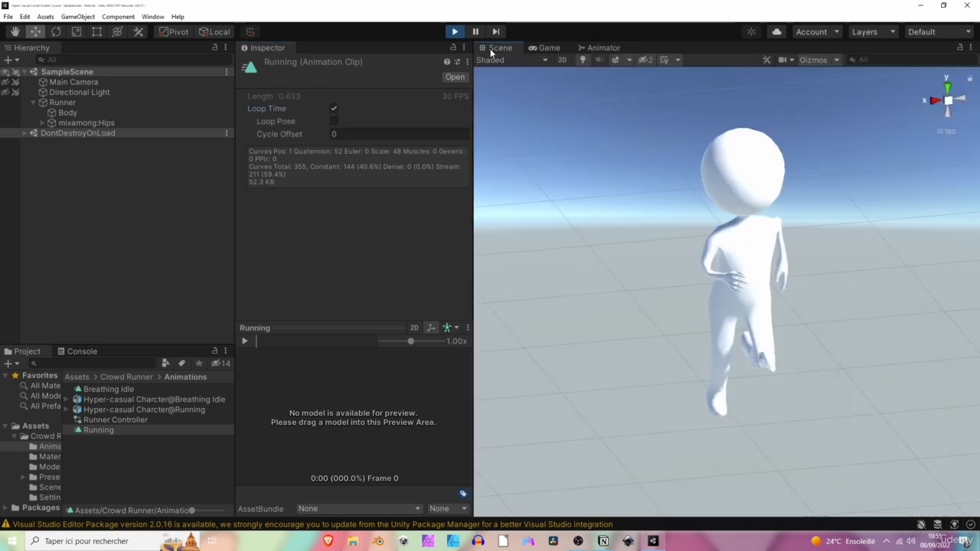
pyautogui.click(454, 33)
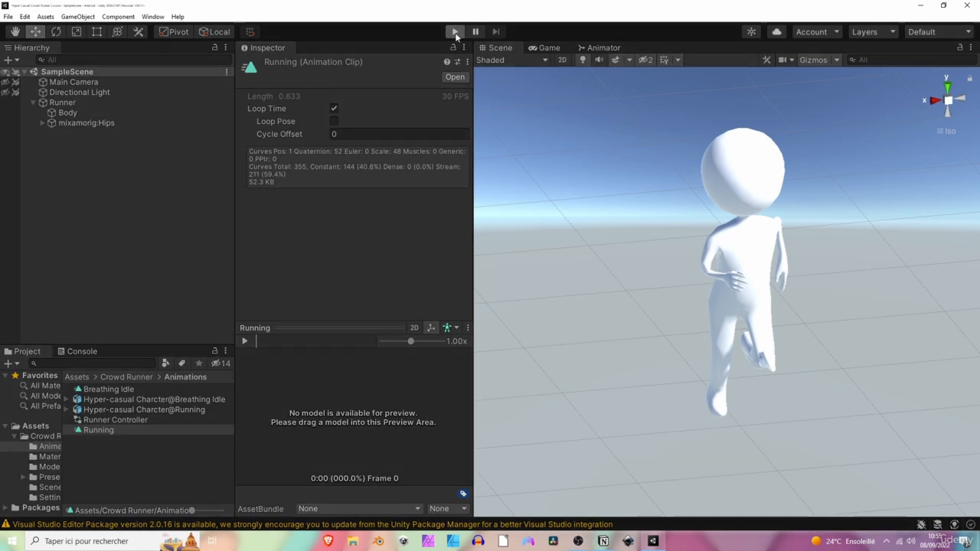
pyautogui.hotkey('ctrl', 'p')
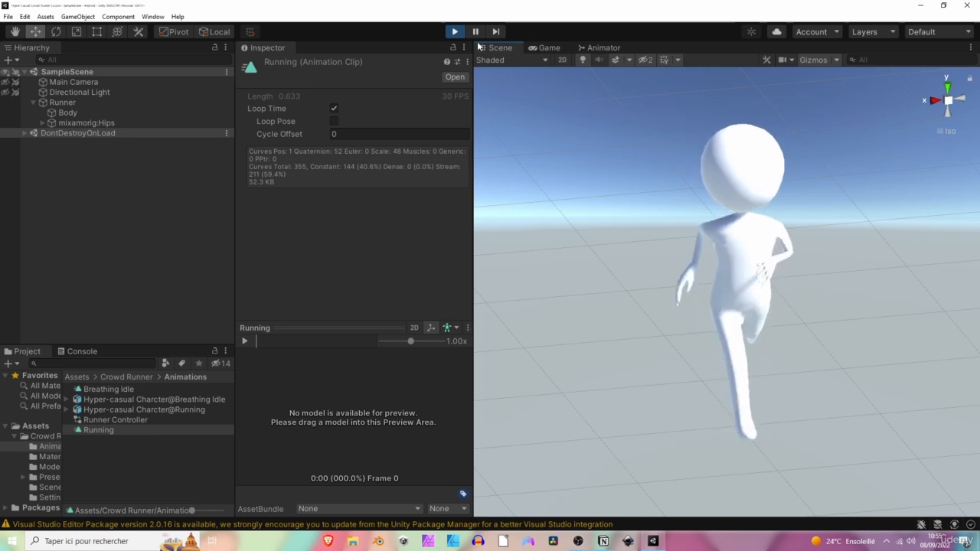
pyautogui.click(455, 32)
pyautogui.scroll(-5, 655, 268)
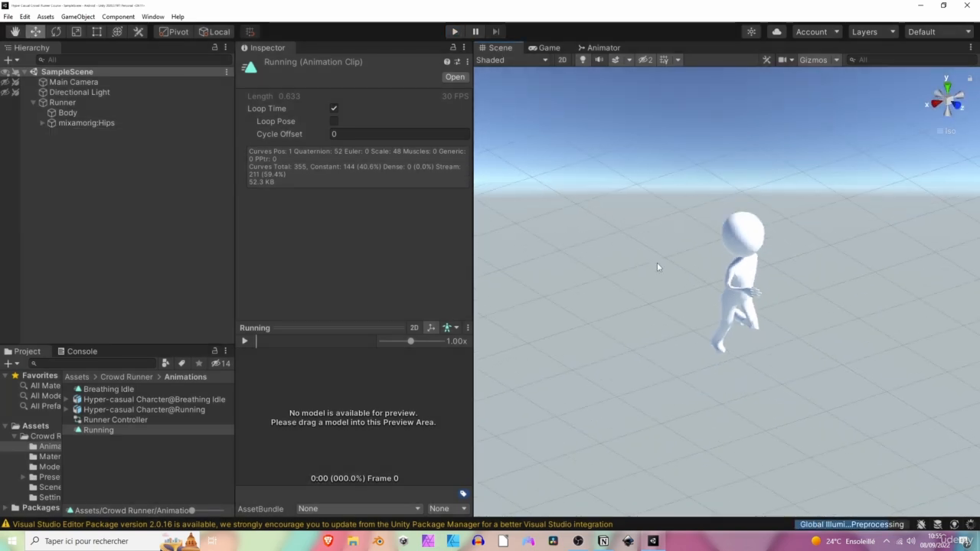
pyautogui.keyDown('alt'); pyautogui.moveTo(661, 278); pyautogui.dragTo(833, 233); pyautogui.keyUp('alt')
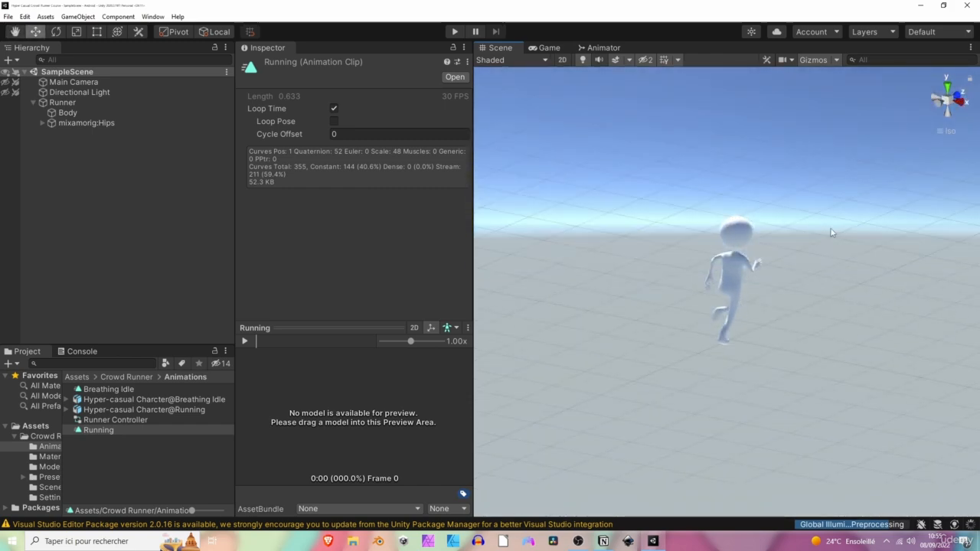